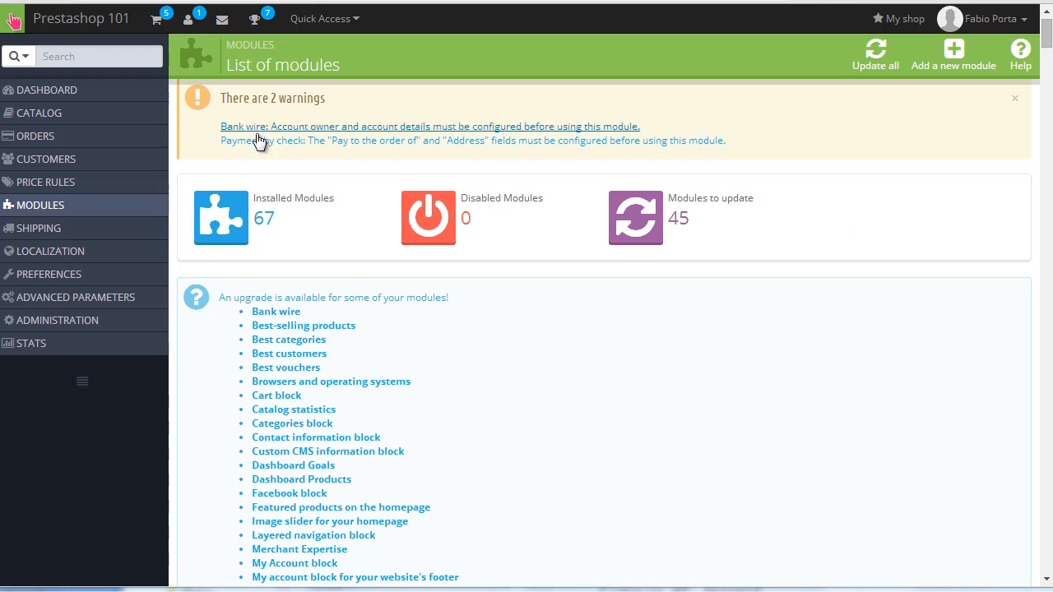
Find the 1-Click Upgrade module in the modules list and install it.
{"action": "scroll", "coordinate": [161, 436], "scroll_direction": "down", "scroll_amount": 10}
{"action": "scroll", "coordinate": [163, 431], "scroll_direction": "down", "scroll_amount": 20}
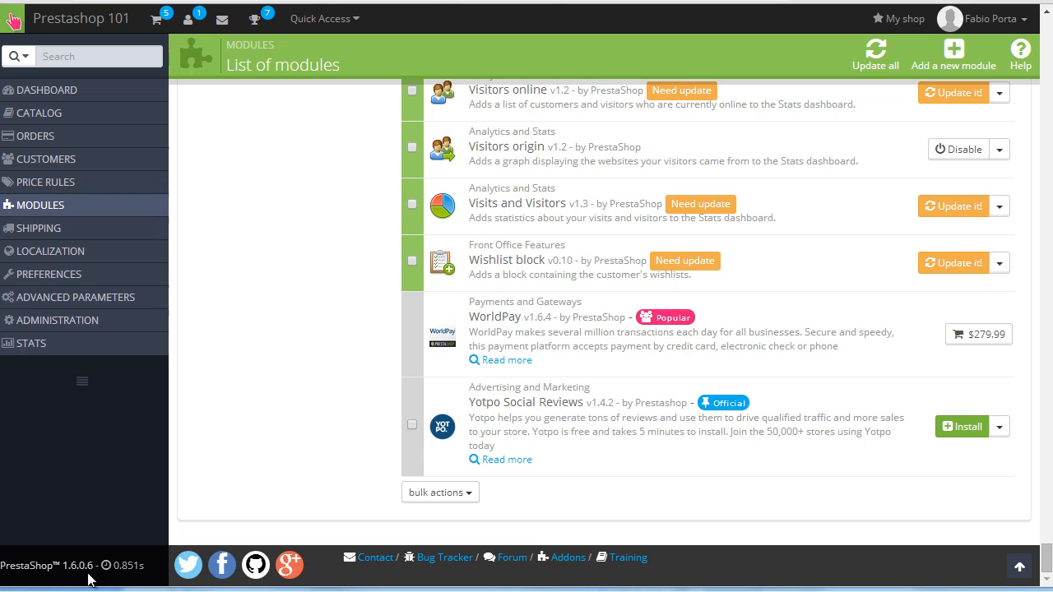
{"action": "left_click", "coordinate": [152, 277]}
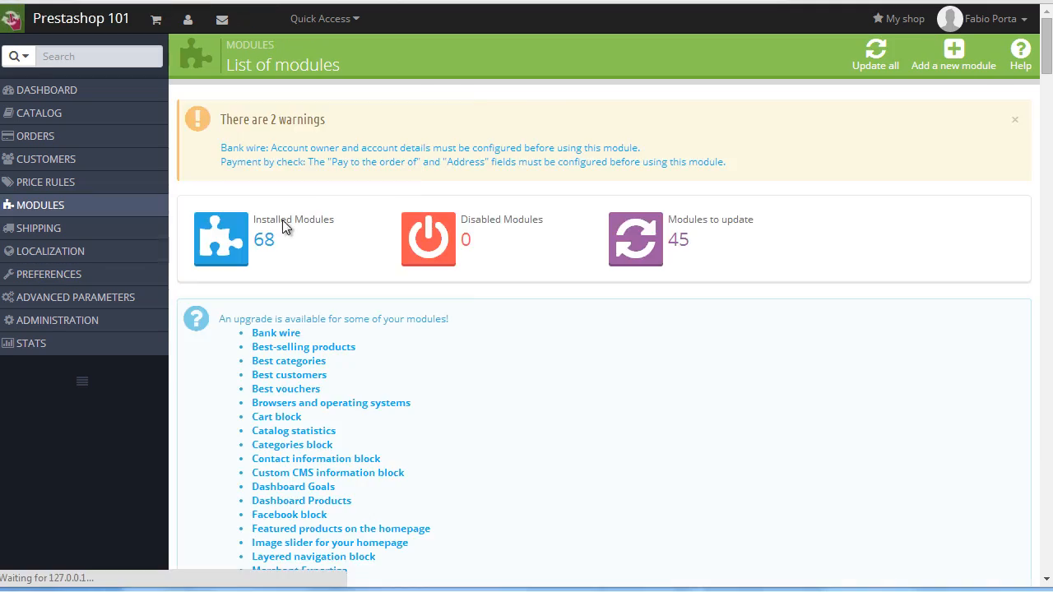
{"action": "scroll", "coordinate": [414, 224], "scroll_direction": "down", "scroll_amount": 20}
{"action": "scroll", "coordinate": [305, 291], "scroll_direction": "up", "scroll_amount": 20}
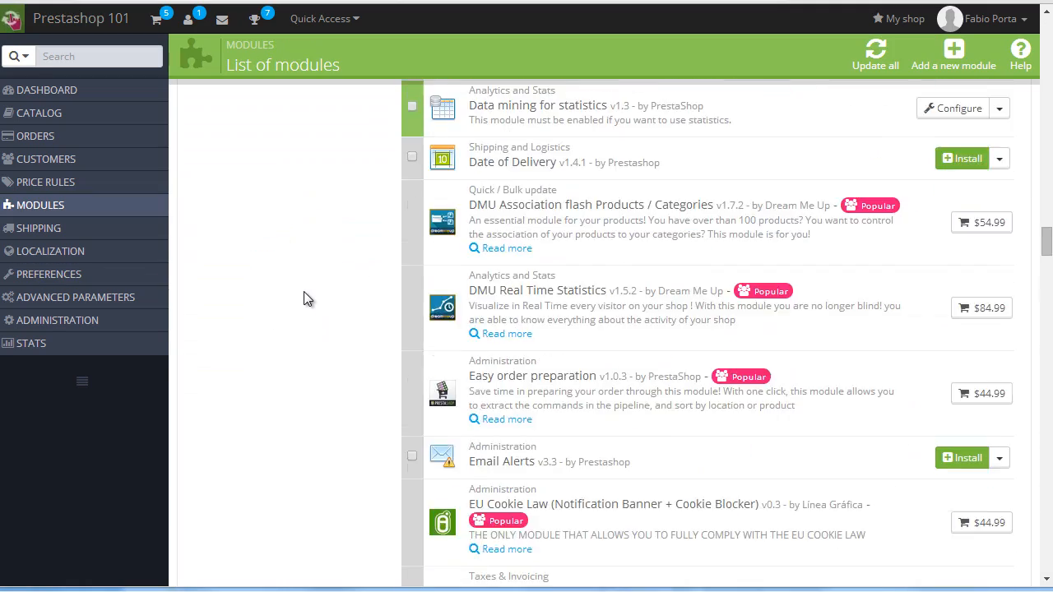
{"action": "scroll", "coordinate": [303, 291], "scroll_direction": "up", "scroll_amount": 15}
{"action": "scroll", "coordinate": [303, 288], "scroll_direction": "down", "scroll_amount": 8}
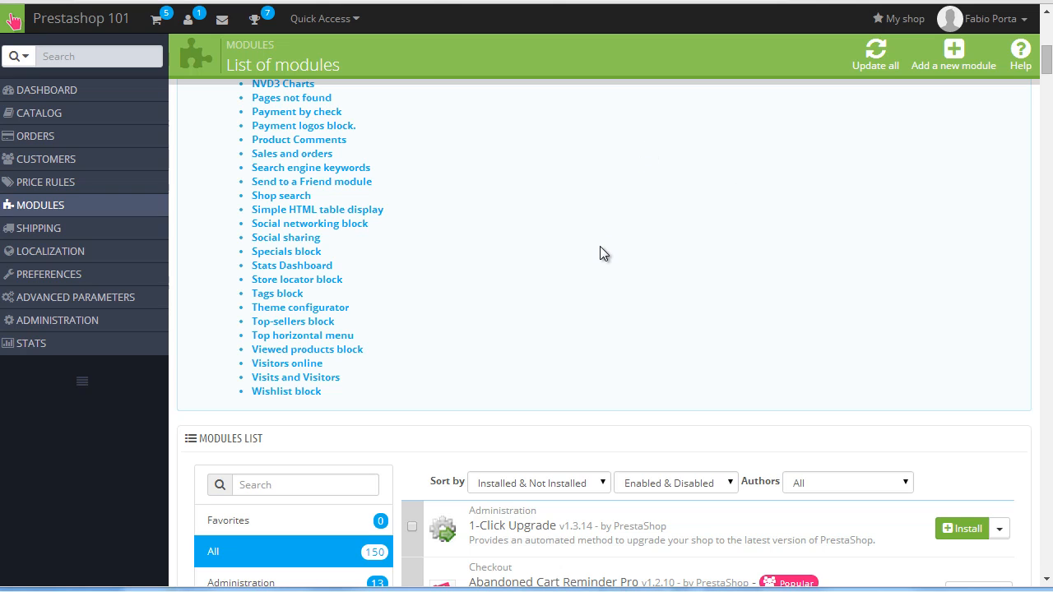
{"action": "scroll", "coordinate": [570, 214], "scroll_direction": "down", "scroll_amount": 3}
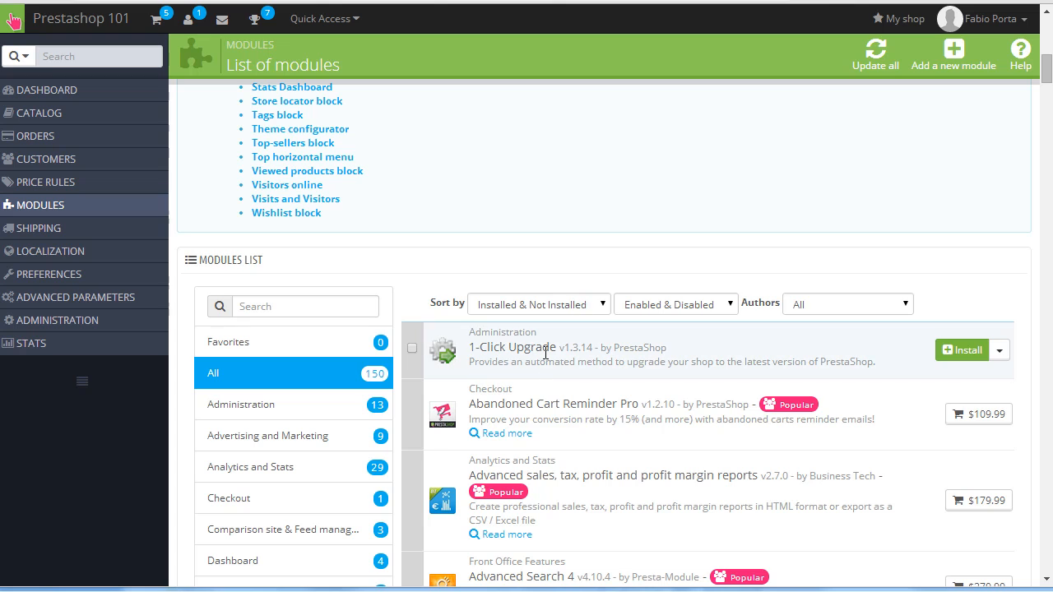
{"action": "left_click", "coordinate": [961, 353]}
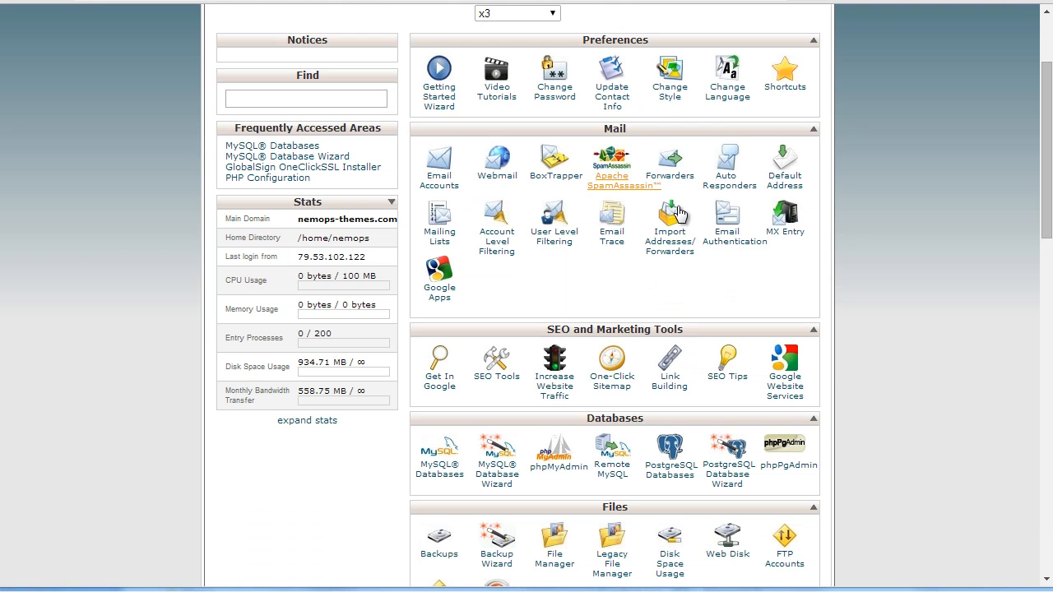
Switch to the hosting cPanel and look over its file management and database tools.
{"action": "scroll", "coordinate": [594, 216], "scroll_direction": "down", "scroll_amount": 3}
{"action": "scroll", "coordinate": [595, 216], "scroll_direction": "down", "scroll_amount": 1}
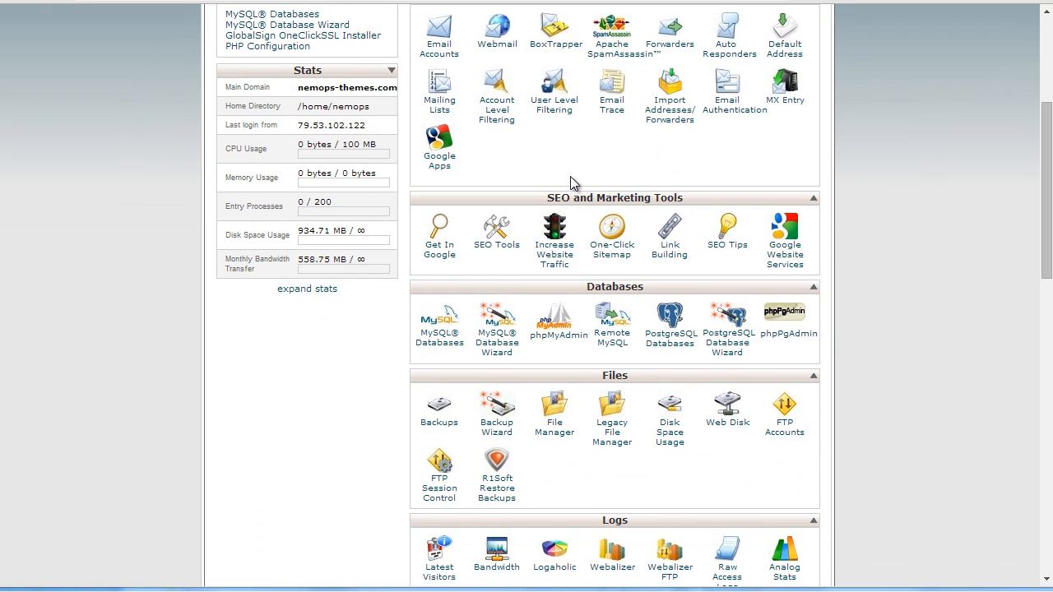
{"action": "left_click", "coordinate": [556, 434]}
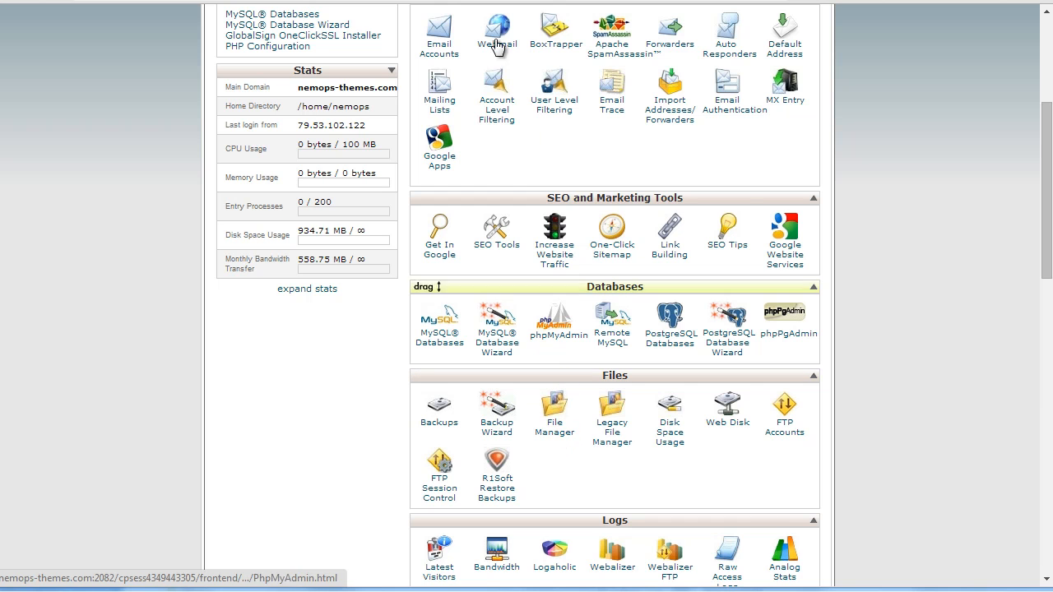
{"action": "scroll", "coordinate": [575, 223], "scroll_direction": "down", "scroll_amount": 3}
{"action": "scroll", "coordinate": [584, 239], "scroll_direction": "up", "scroll_amount": 3}
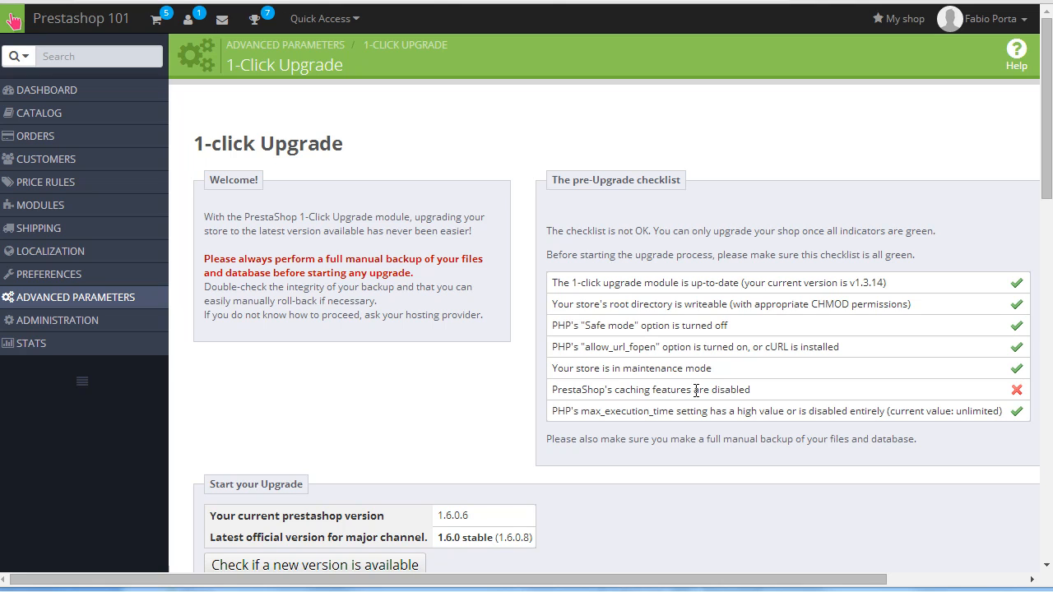
Turn off Use cache in the Caching section of the Performance settings and save the change.
{"action": "mouse_move", "coordinate": [101, 286]}
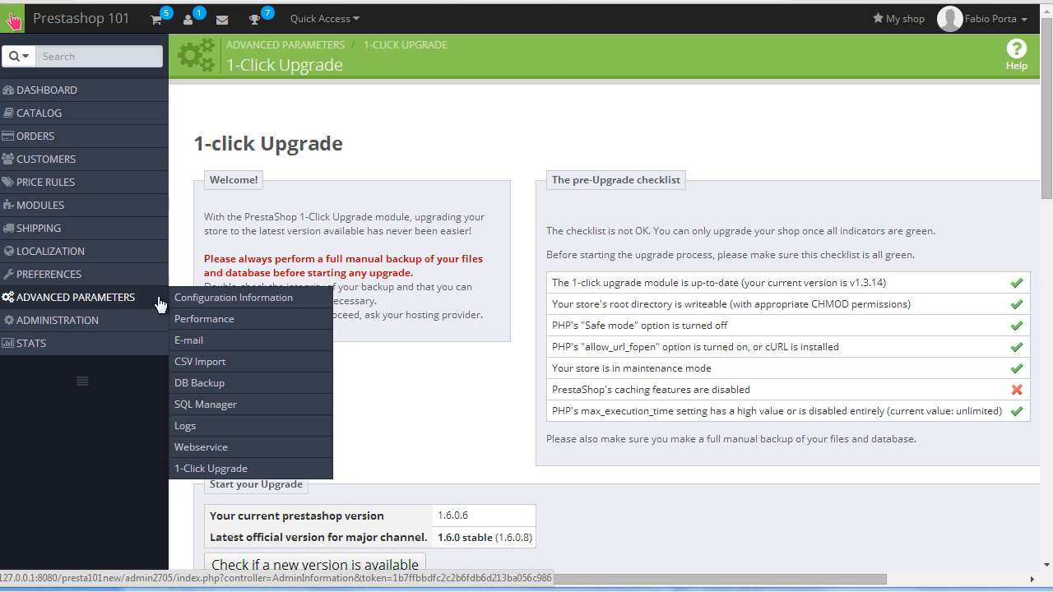
{"action": "left_click", "coordinate": [207, 329]}
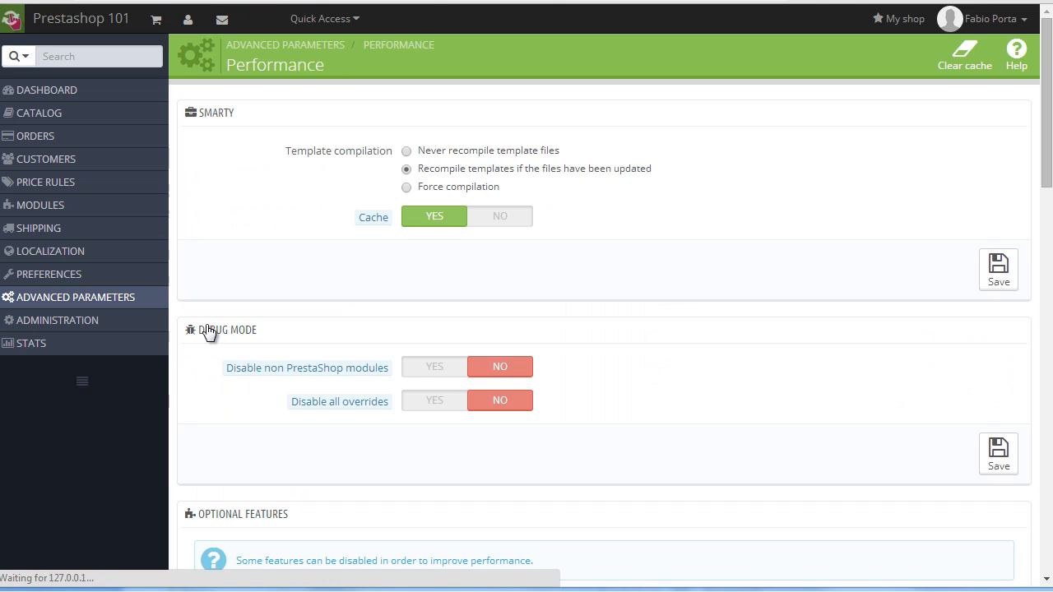
{"action": "scroll", "coordinate": [357, 299], "scroll_direction": "down", "scroll_amount": 1}
{"action": "scroll", "coordinate": [356, 299], "scroll_direction": "down", "scroll_amount": 10}
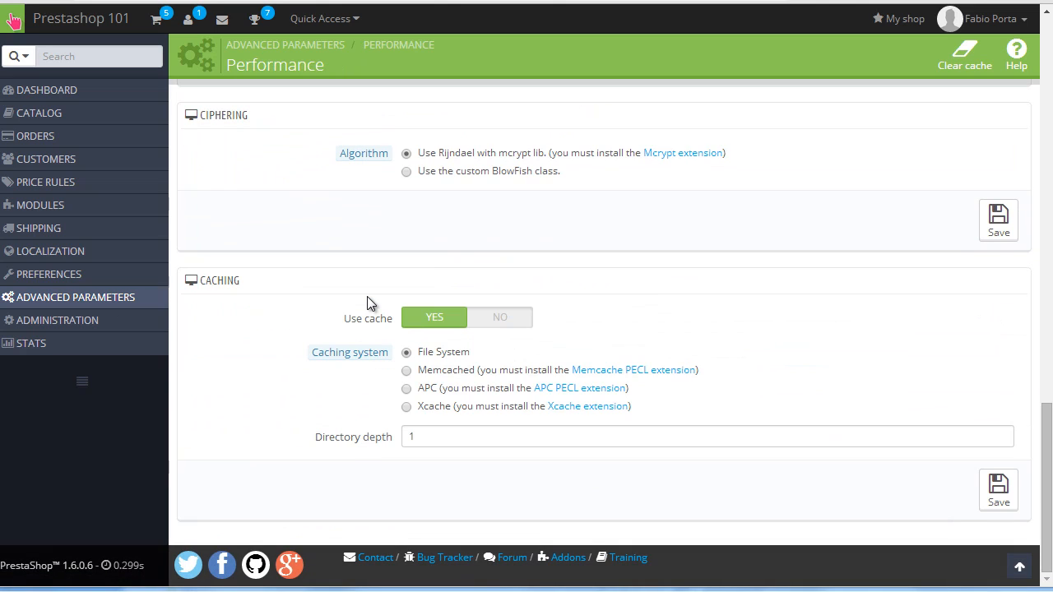
{"action": "left_click", "coordinate": [483, 322]}
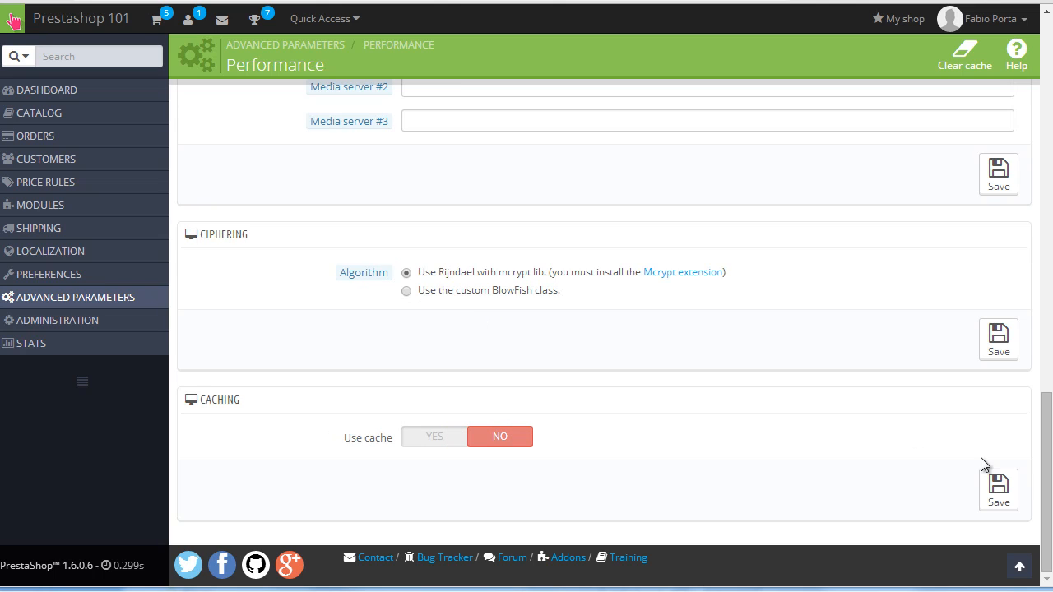
{"action": "left_click", "coordinate": [1005, 498]}
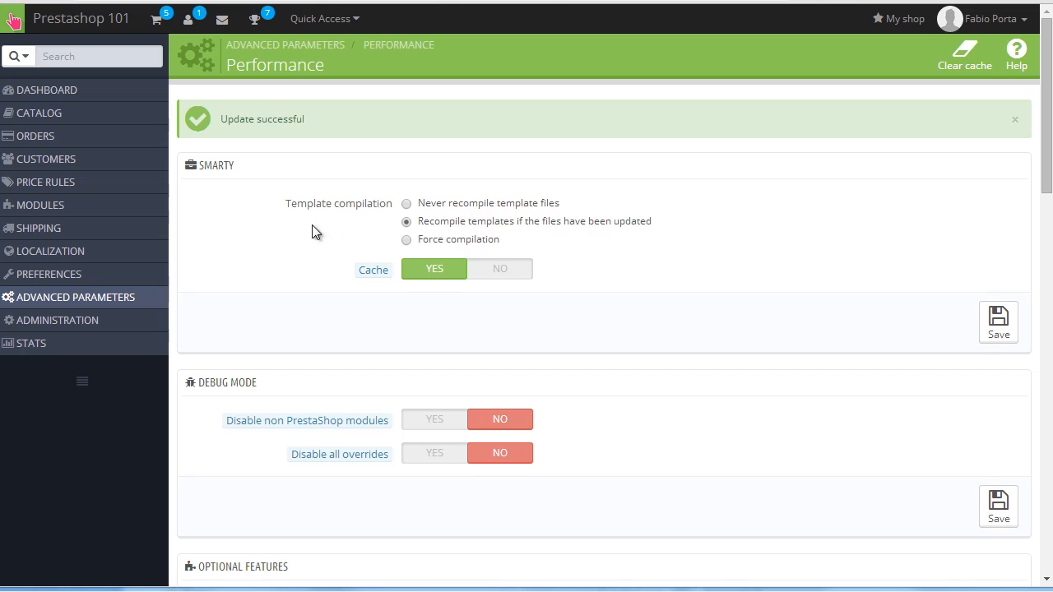
Return to the 1-Click Upgrade page and expand its expert mode options.
{"action": "mouse_move", "coordinate": [119, 300]}
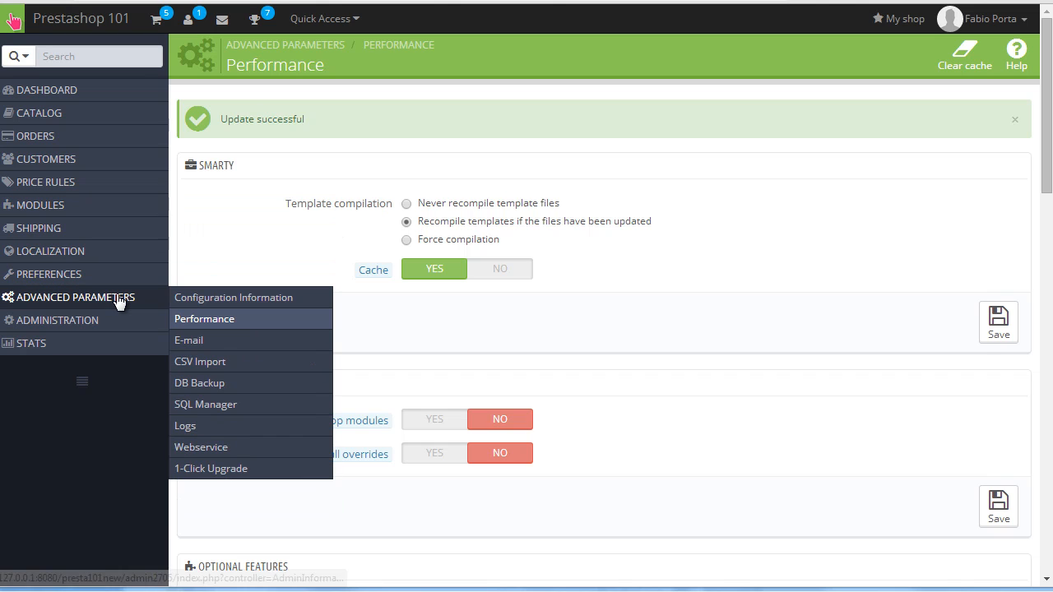
{"action": "left_click", "coordinate": [236, 469]}
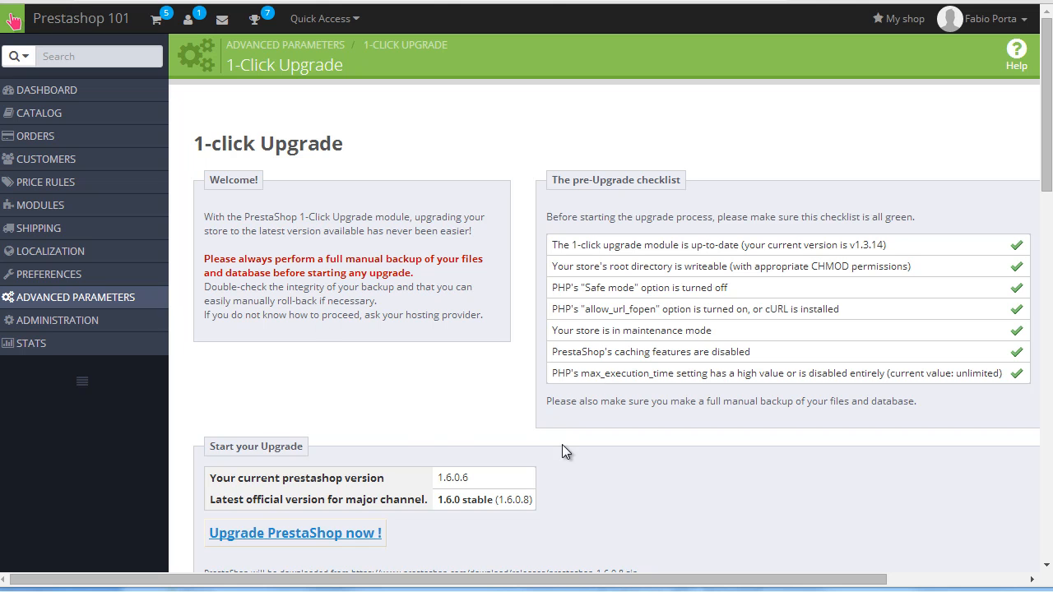
{"action": "scroll", "coordinate": [746, 372], "scroll_direction": "down", "scroll_amount": 4}
{"action": "scroll", "coordinate": [751, 373], "scroll_direction": "up", "scroll_amount": 2}
{"action": "scroll", "coordinate": [876, 531], "scroll_direction": "down", "scroll_amount": 2}
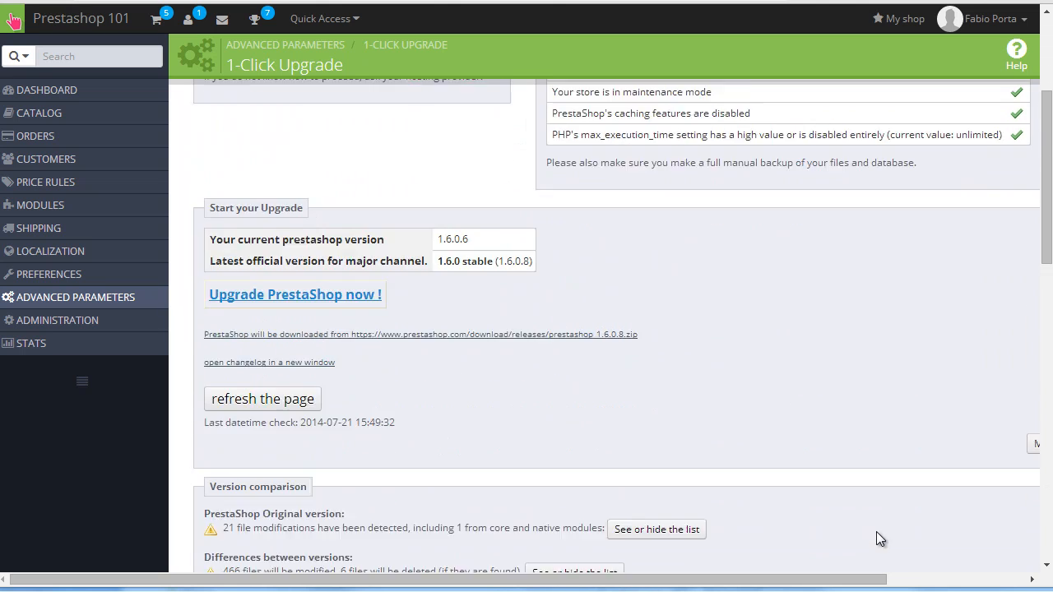
{"action": "left_click_drag", "start_coordinate": [865, 580], "coordinate": [1005, 589]}
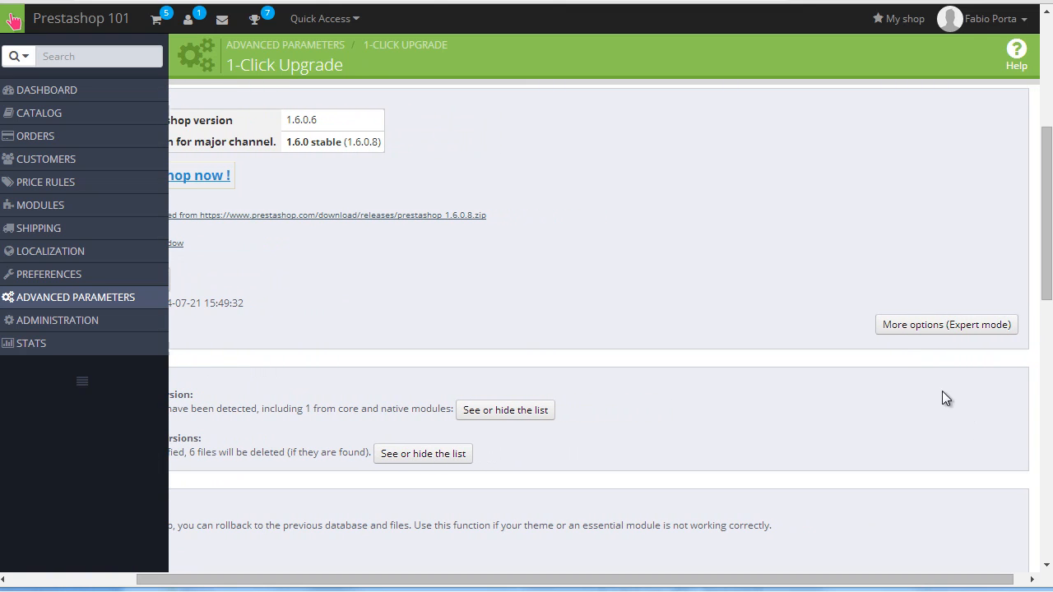
{"action": "left_click", "coordinate": [922, 327]}
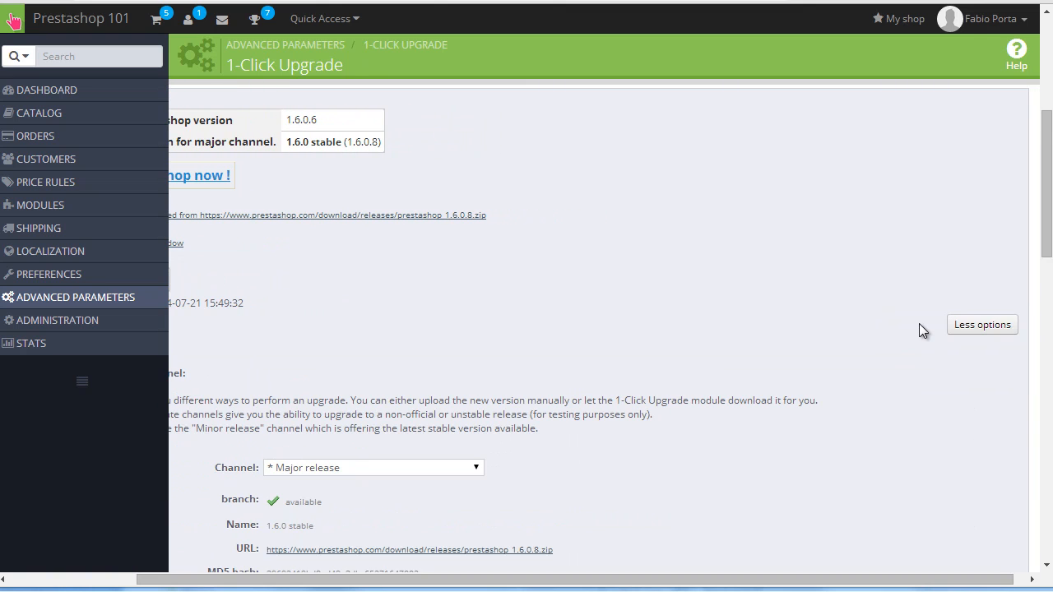
{"action": "left_click_drag", "start_coordinate": [793, 579], "coordinate": [667, 579]}
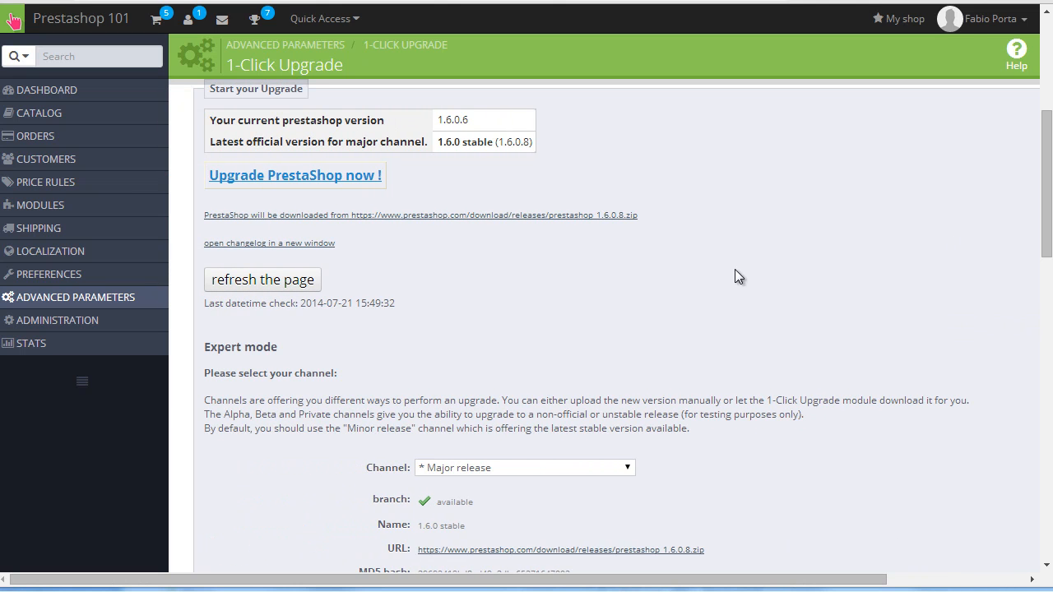
Try the Local archive upgrade channel, then switch the channel back to Major release.
{"action": "scroll", "coordinate": [743, 372], "scroll_direction": "down", "scroll_amount": 1}
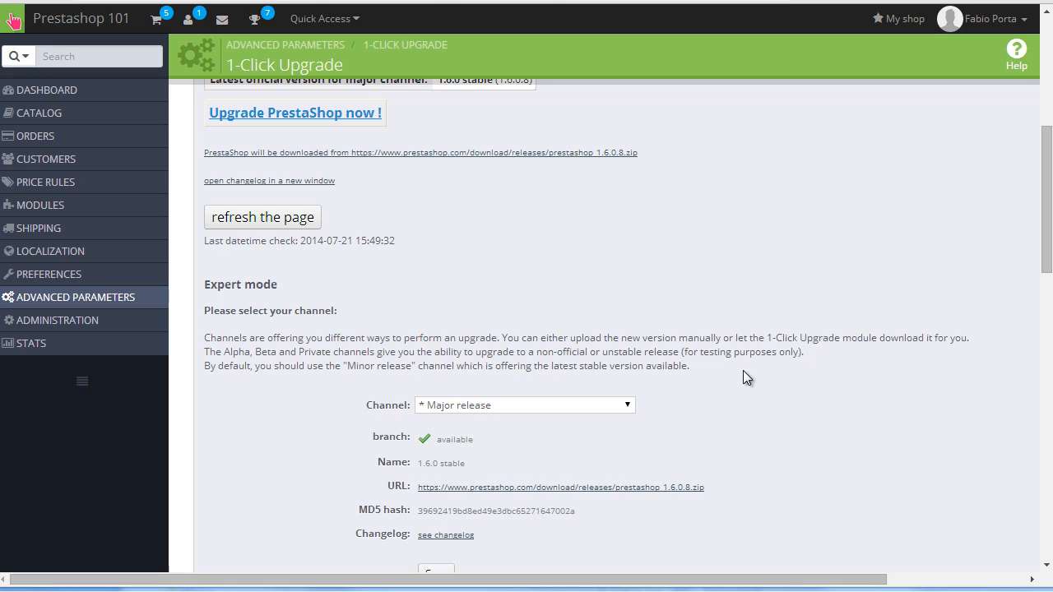
{"action": "scroll", "coordinate": [635, 336], "scroll_direction": "down", "scroll_amount": 2}
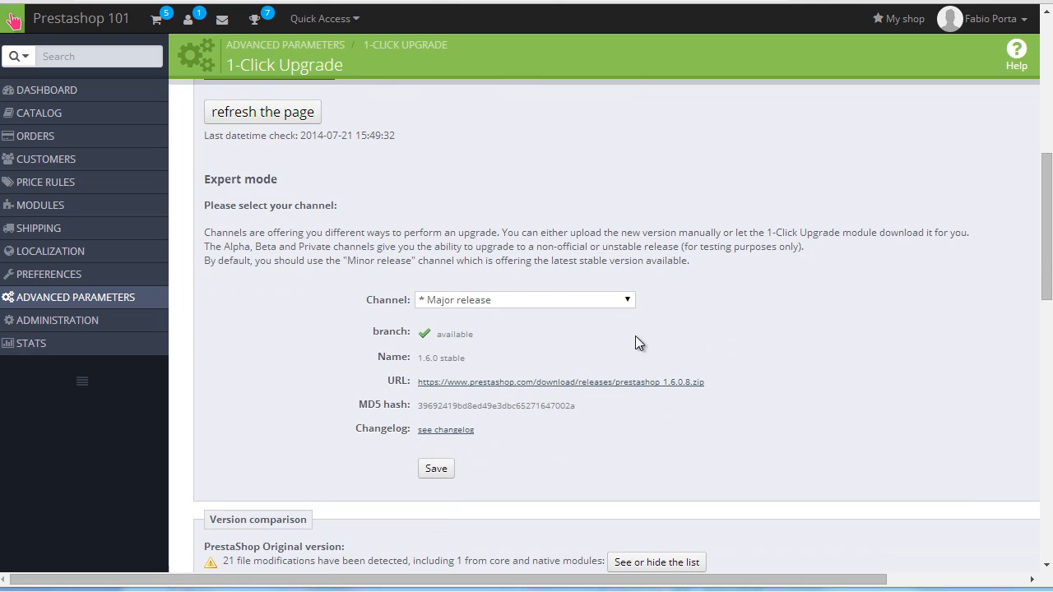
{"action": "left_click", "coordinate": [586, 301]}
{"action": "key", "text": "Escape"}
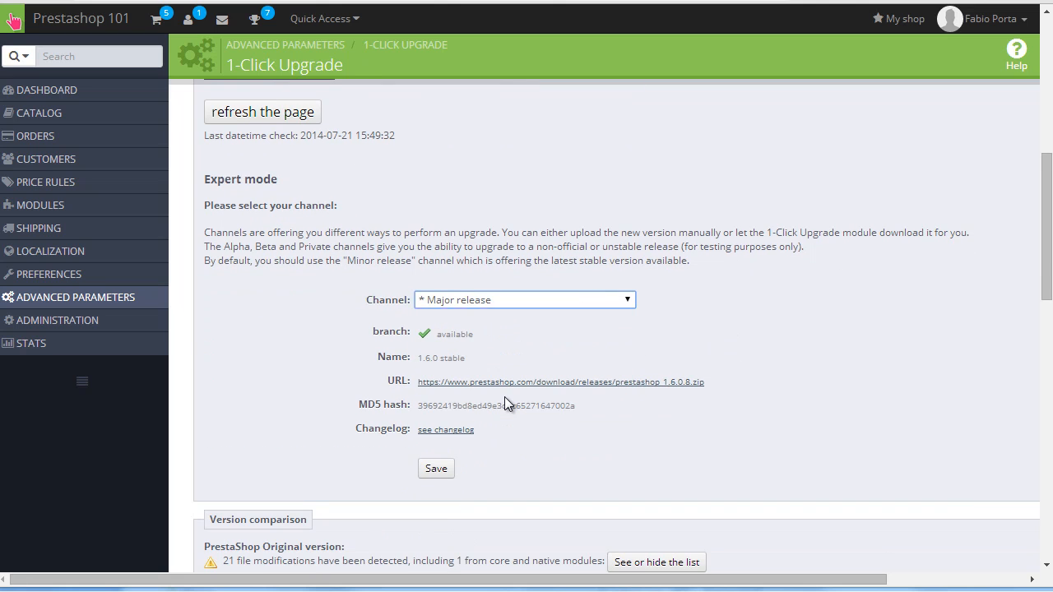
{"action": "key", "text": "l"}
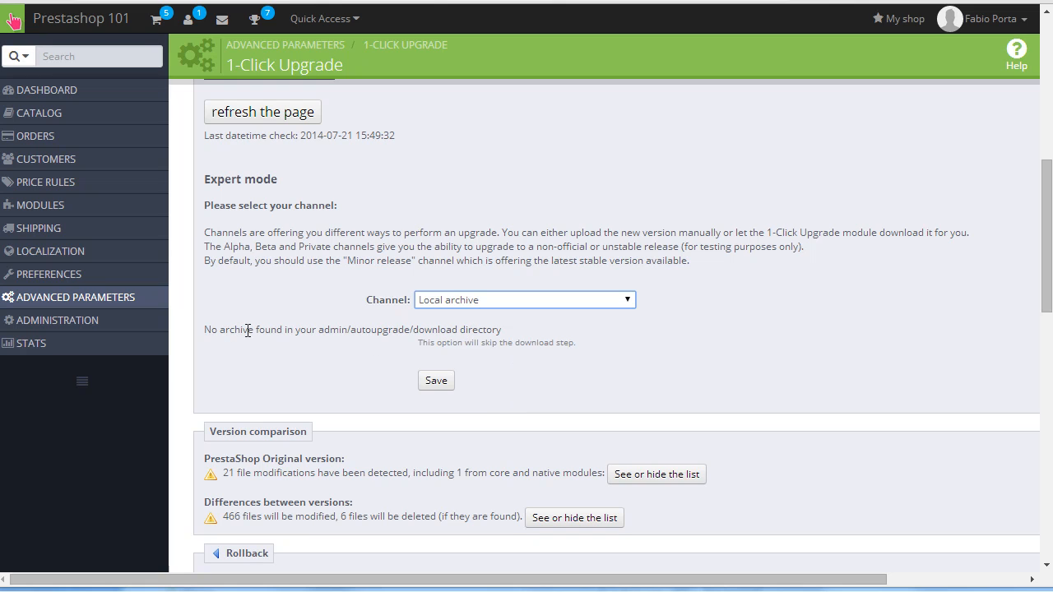
{"action": "left_click", "coordinate": [470, 300]}
{"action": "left_click", "coordinate": [470, 312]}
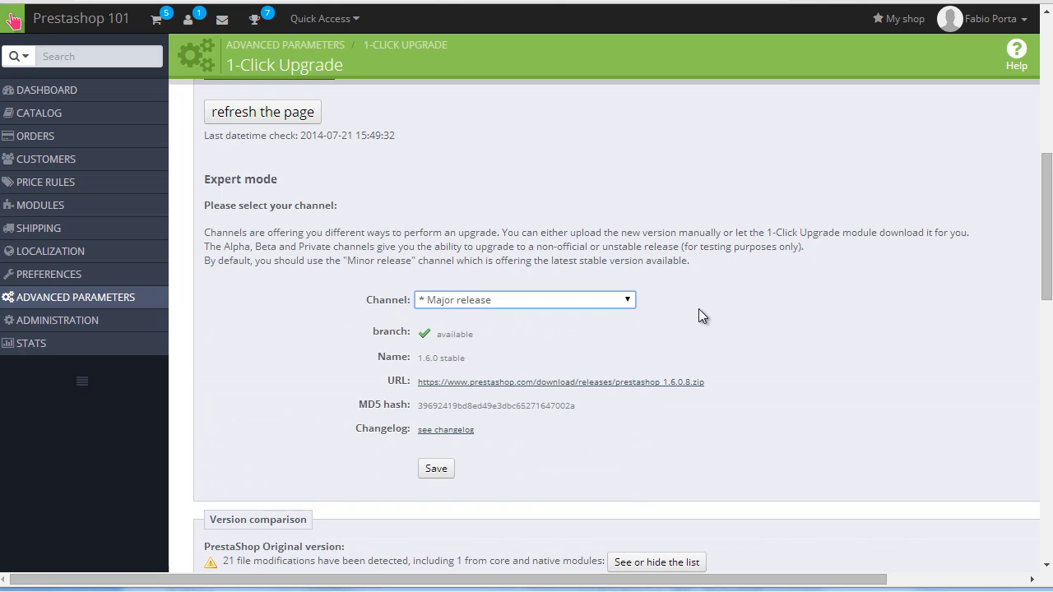
Review the version comparison, rollback, backup and upgrade options of the 1-Click Upgrade module.
{"action": "scroll", "coordinate": [698, 310], "scroll_direction": "down", "scroll_amount": 3}
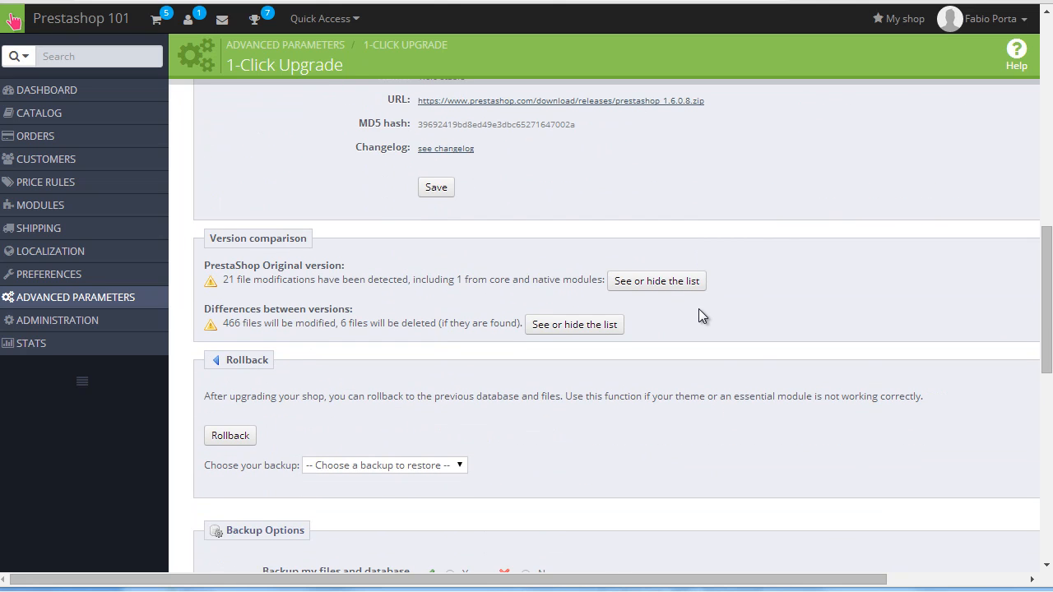
{"action": "scroll", "coordinate": [698, 308], "scroll_direction": "down", "scroll_amount": 2}
{"action": "scroll", "coordinate": [698, 308], "scroll_direction": "down", "scroll_amount": 2}
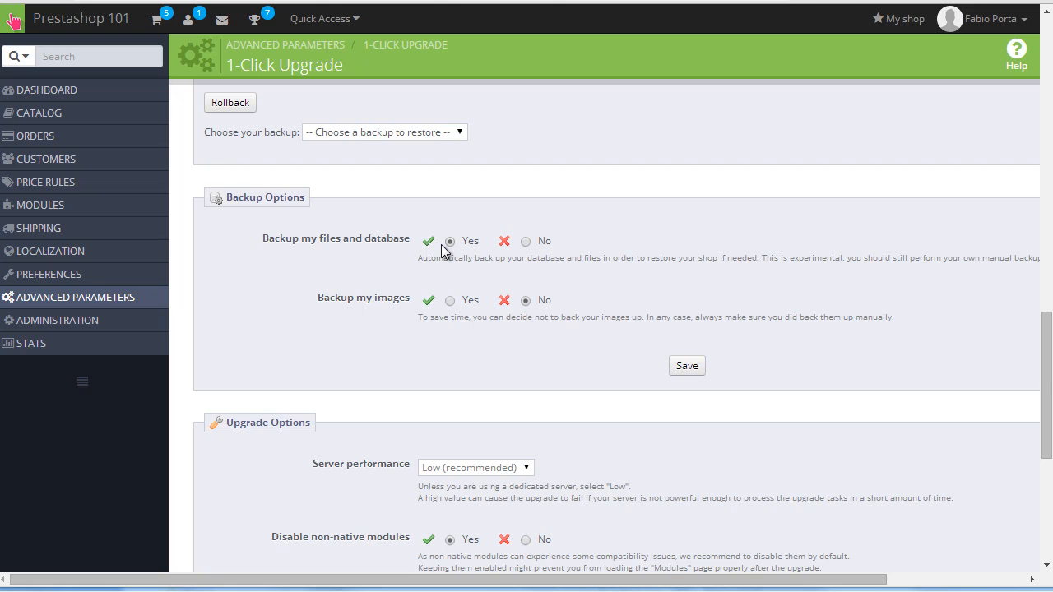
{"action": "scroll", "coordinate": [441, 251], "scroll_direction": "down", "scroll_amount": 4}
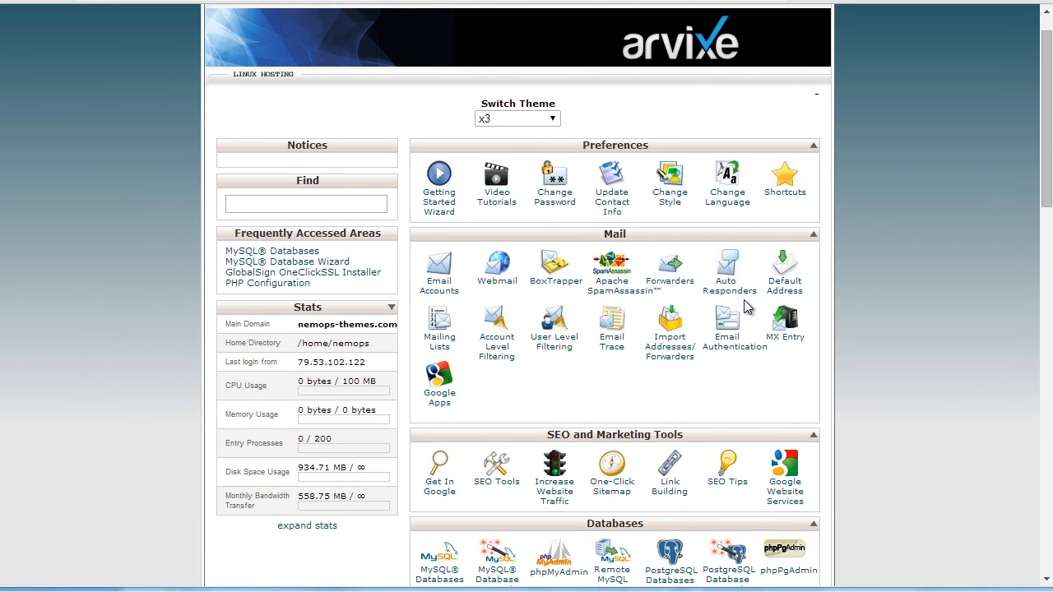
Switch to the hosting cPanel and open the full website backup page to view its generation options.
{"action": "scroll", "coordinate": [745, 212], "scroll_direction": "down", "scroll_amount": 3}
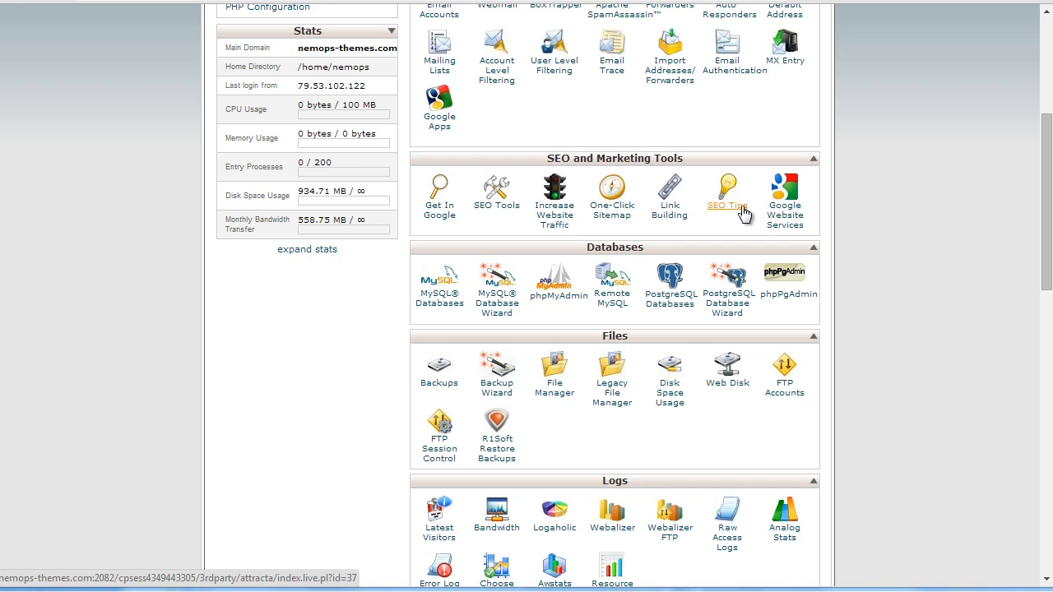
{"action": "left_click", "coordinate": [441, 372]}
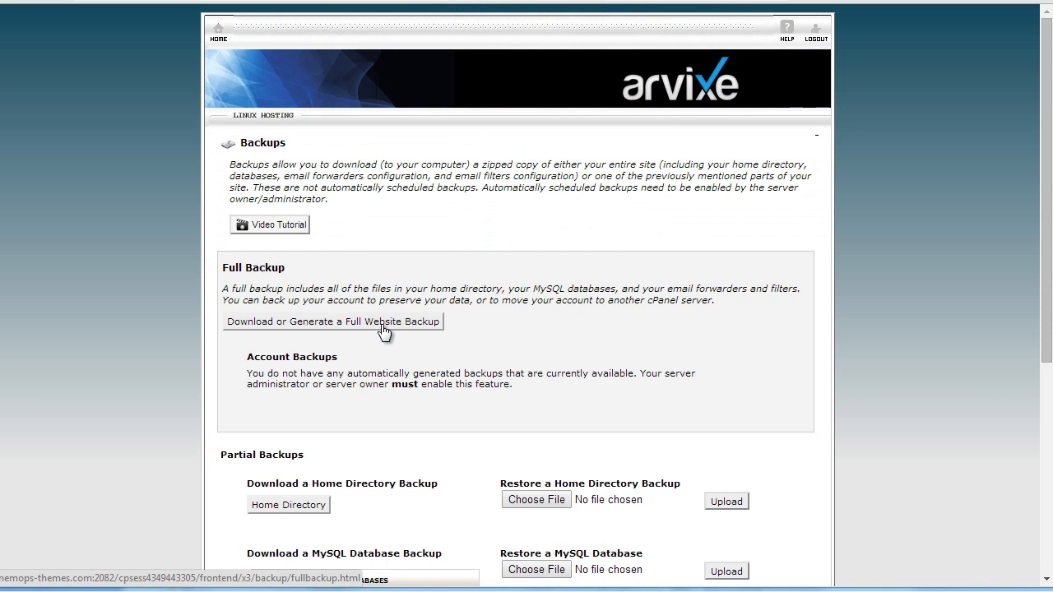
{"action": "left_click", "coordinate": [383, 329]}
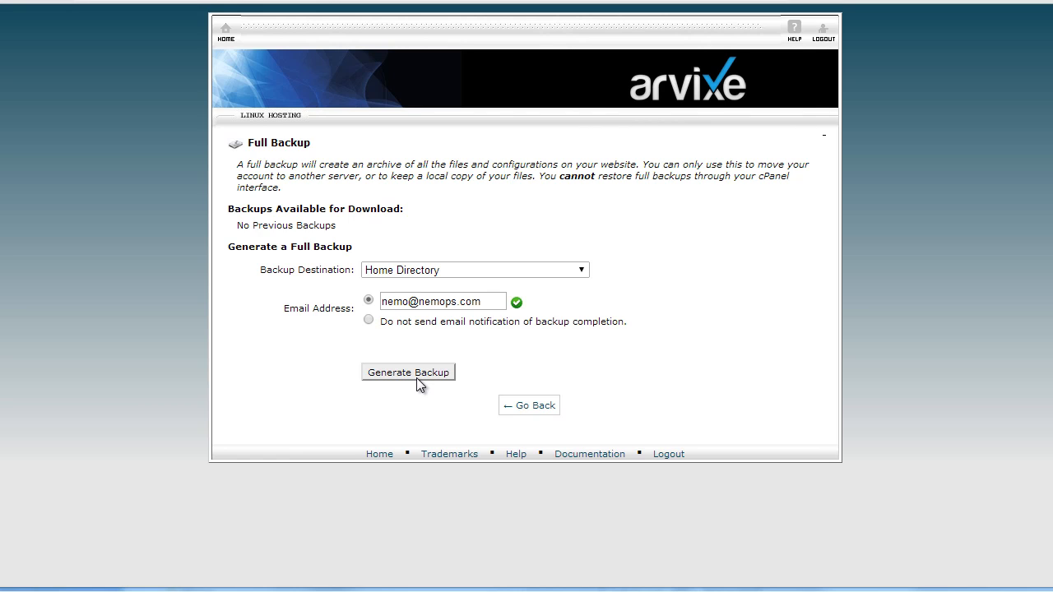
Go back to the cPanel home page and open phpMyAdmin from the database tools.
{"action": "left_click", "coordinate": [226, 36]}
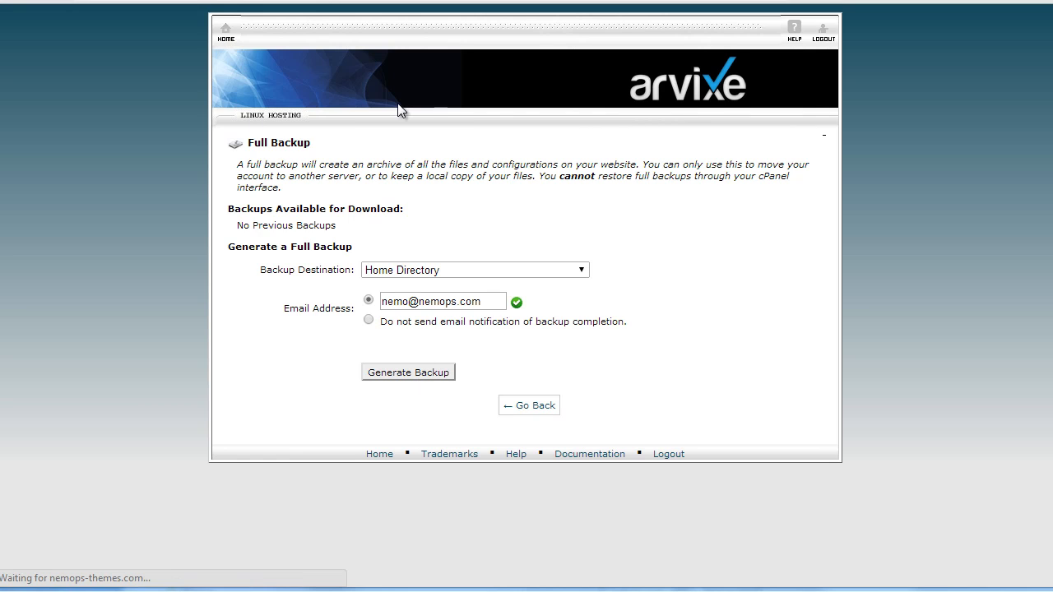
{"action": "scroll", "coordinate": [399, 107], "scroll_direction": "down", "scroll_amount": 2}
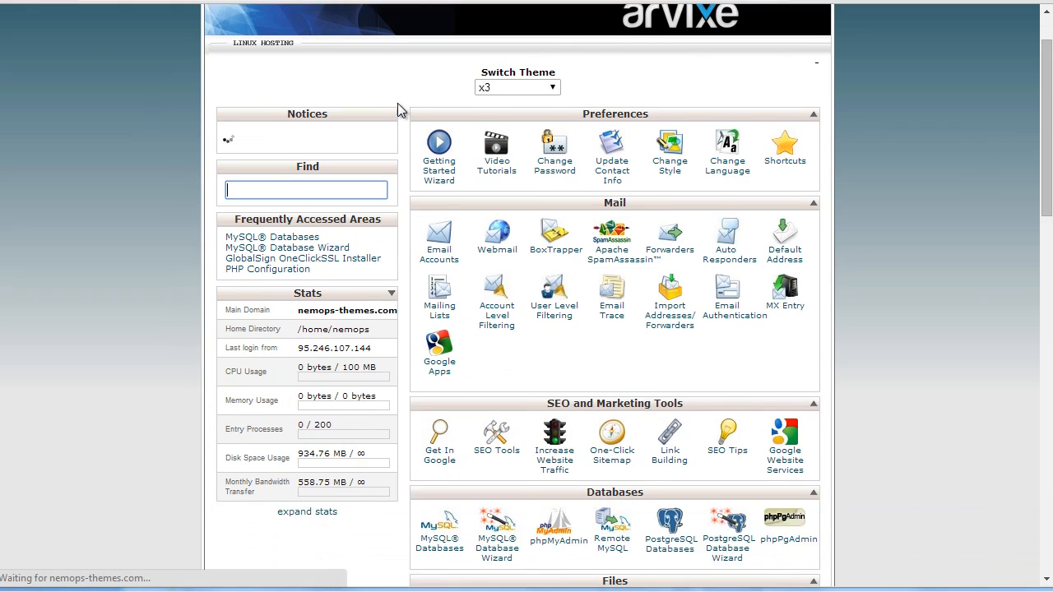
{"action": "scroll", "coordinate": [458, 129], "scroll_direction": "down", "scroll_amount": 1}
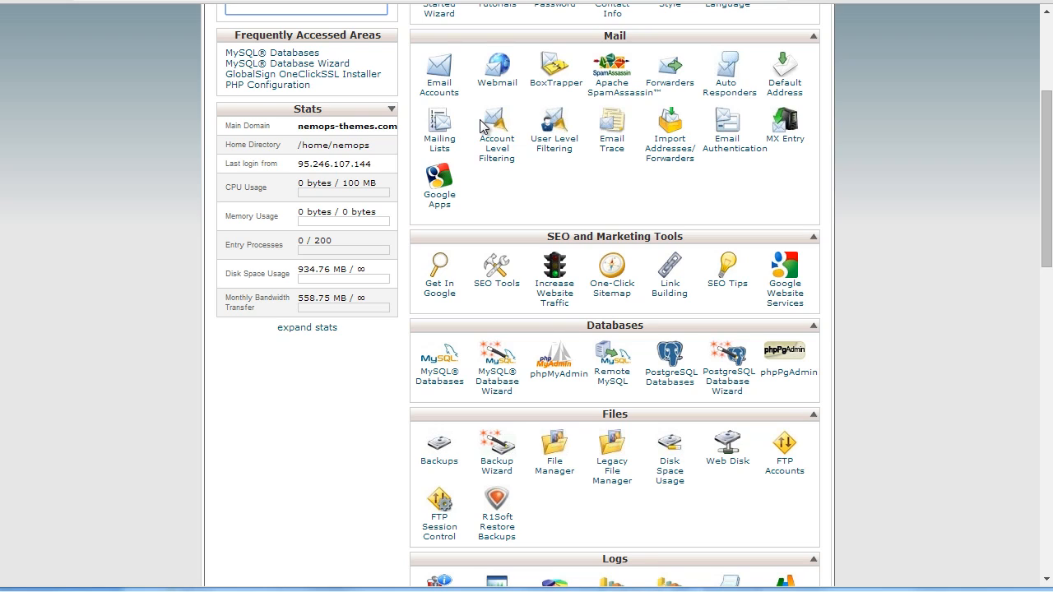
{"action": "left_click", "coordinate": [551, 380]}
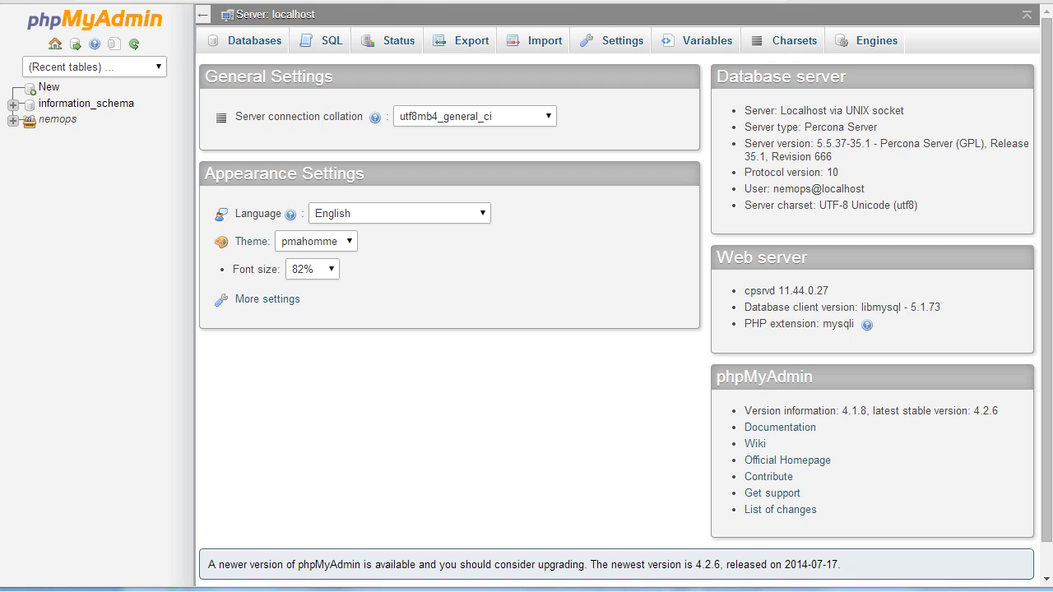
Export the nemops_prestashop database from phpMyAdmin as a backup, using the Quick method and SQL format.
{"action": "left_click", "coordinate": [12, 121]}
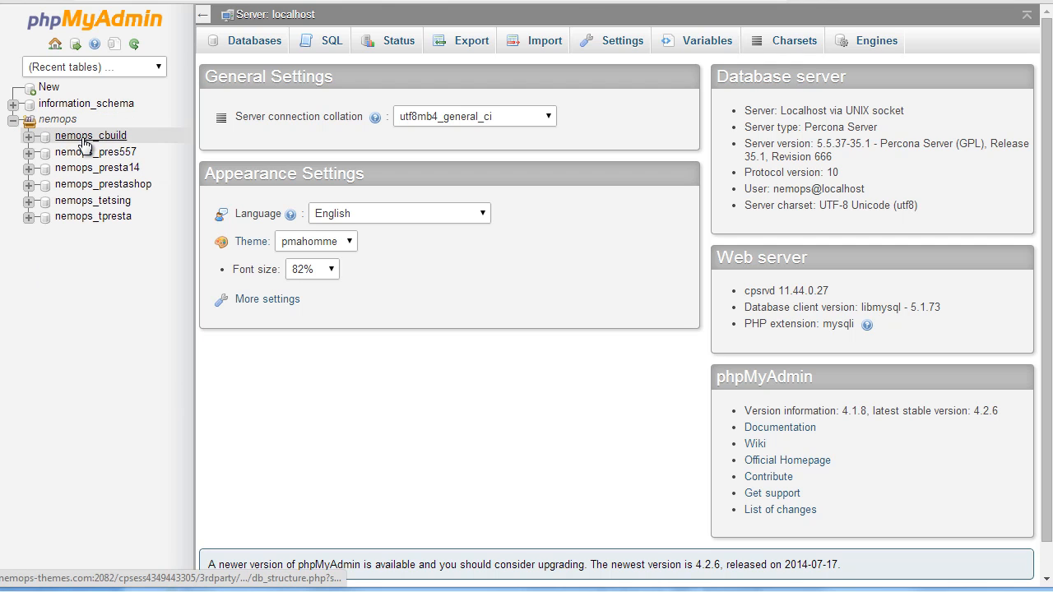
{"action": "left_click", "coordinate": [105, 184]}
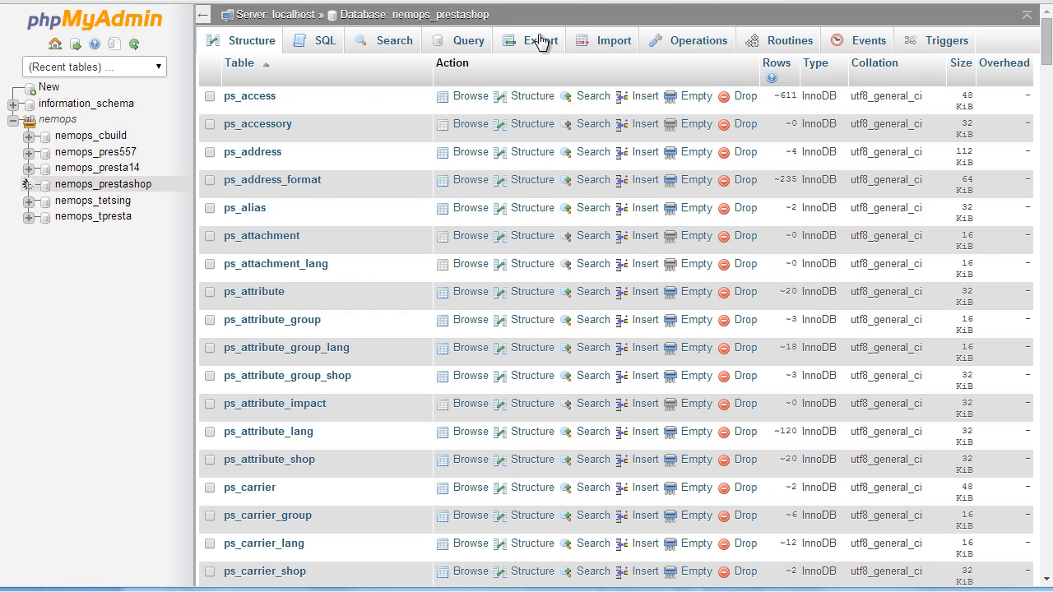
{"action": "left_click", "coordinate": [538, 41]}
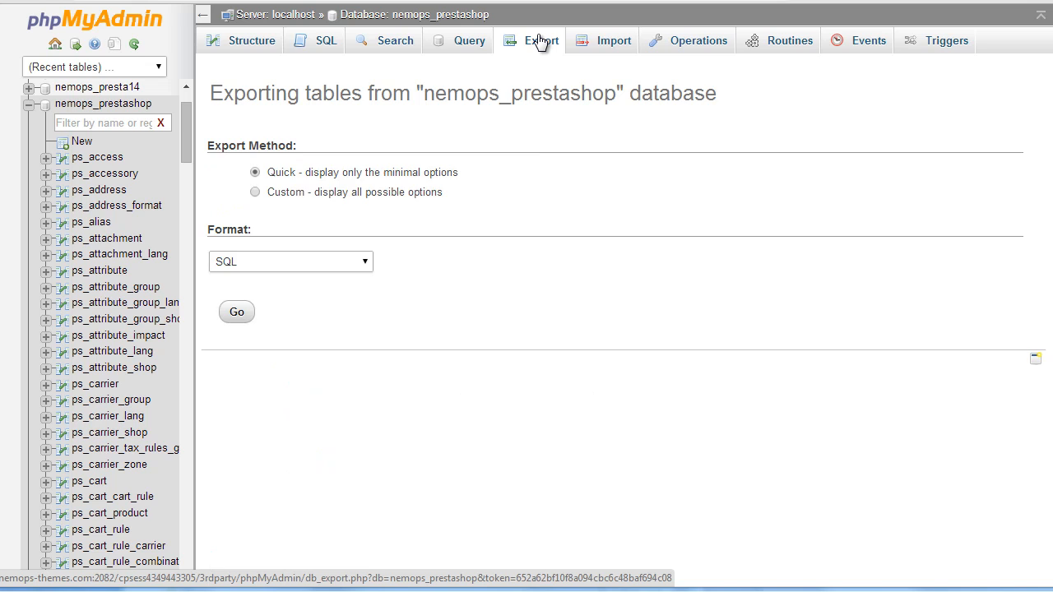
{"action": "left_click", "coordinate": [239, 318]}
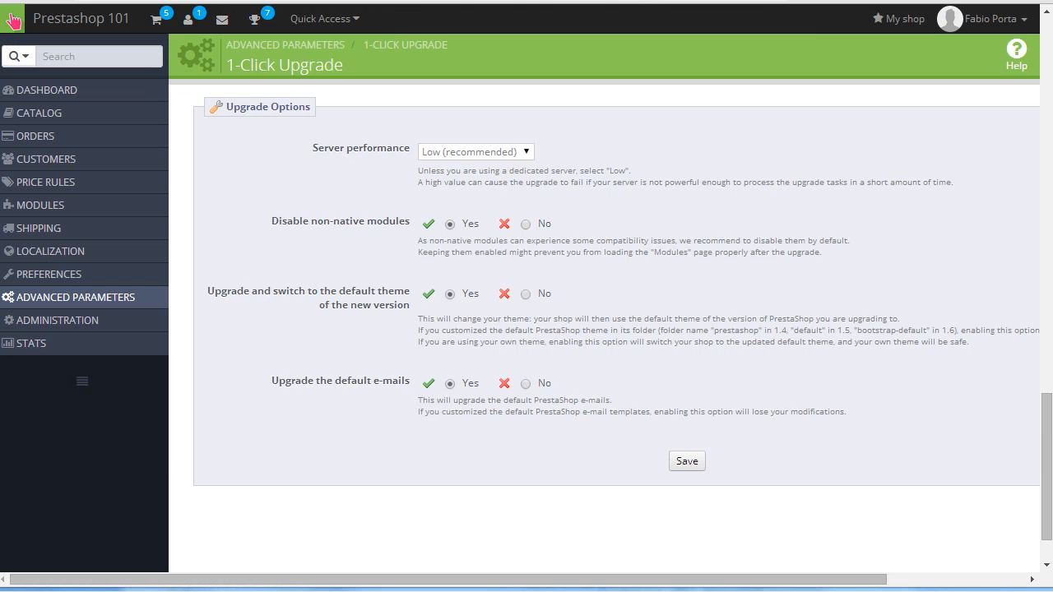
Return to the PrestaShop 1-Click Upgrade page and start the store upgrade to version 1.6.0.8.
{"action": "scroll", "coordinate": [566, 288], "scroll_direction": "up", "scroll_amount": 10}
{"action": "scroll", "coordinate": [566, 287], "scroll_direction": "up", "scroll_amount": 5}
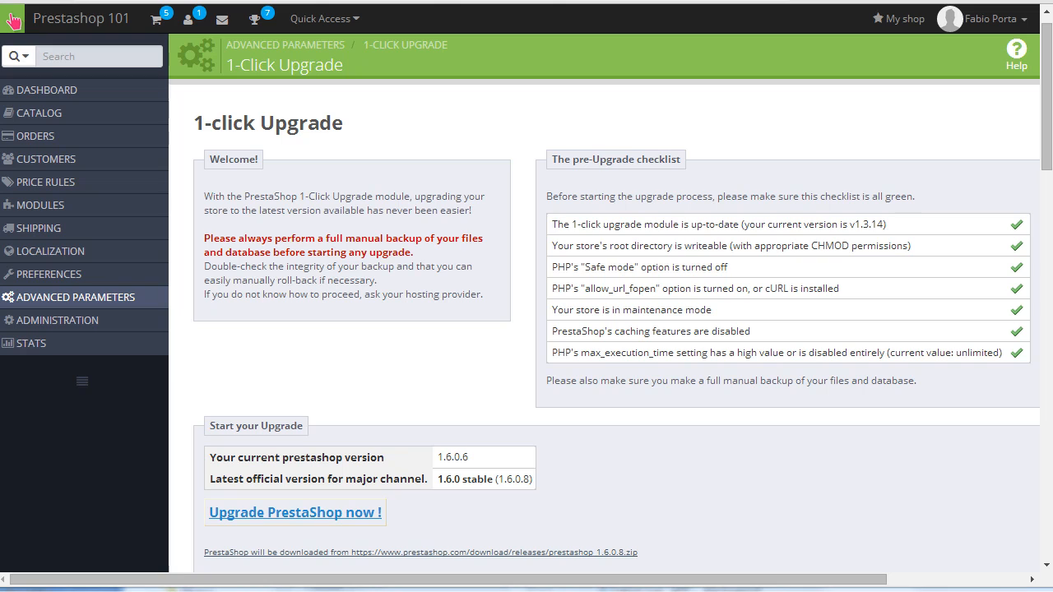
{"action": "left_click", "coordinate": [349, 515]}
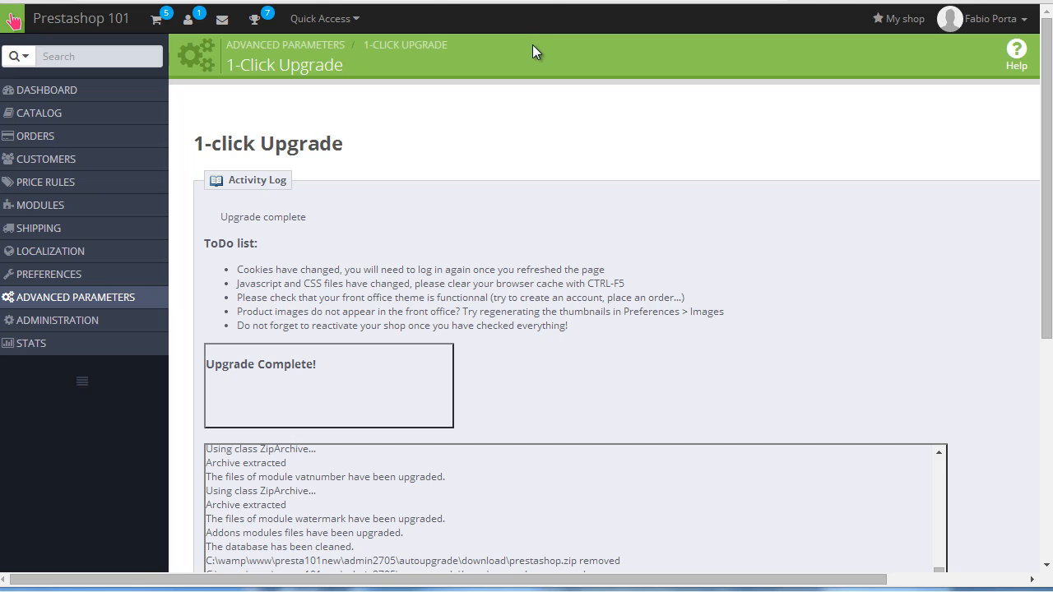
Reload the admin2705 back office, sign in again with the saved credentials, and check the PrestaShop version shown on the dashboard.
{"action": "key", "text": "ctrl+t"}
{"action": "type", "text": "http://127.0.0.1:8080/presta101new/admin2705/"}
{"action": "key", "text": "Return"}
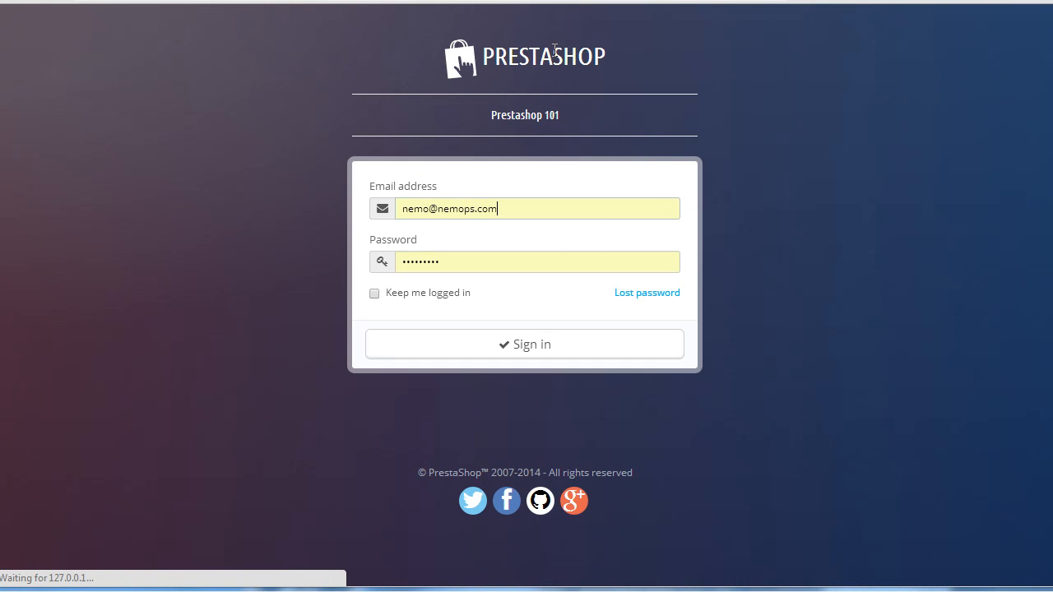
{"action": "left_click", "coordinate": [491, 343]}
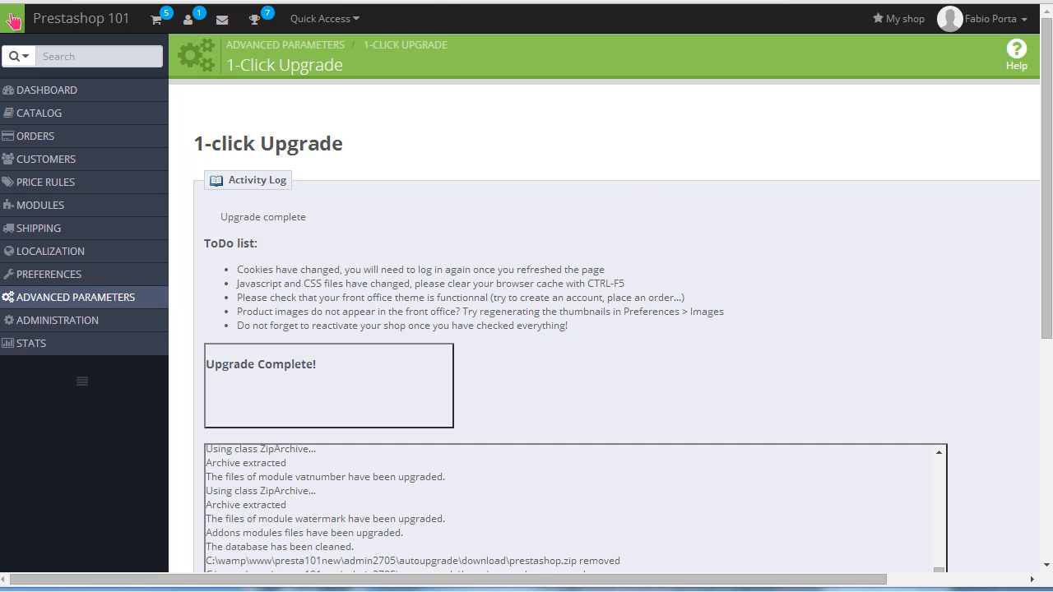
{"action": "key", "text": "F5"}
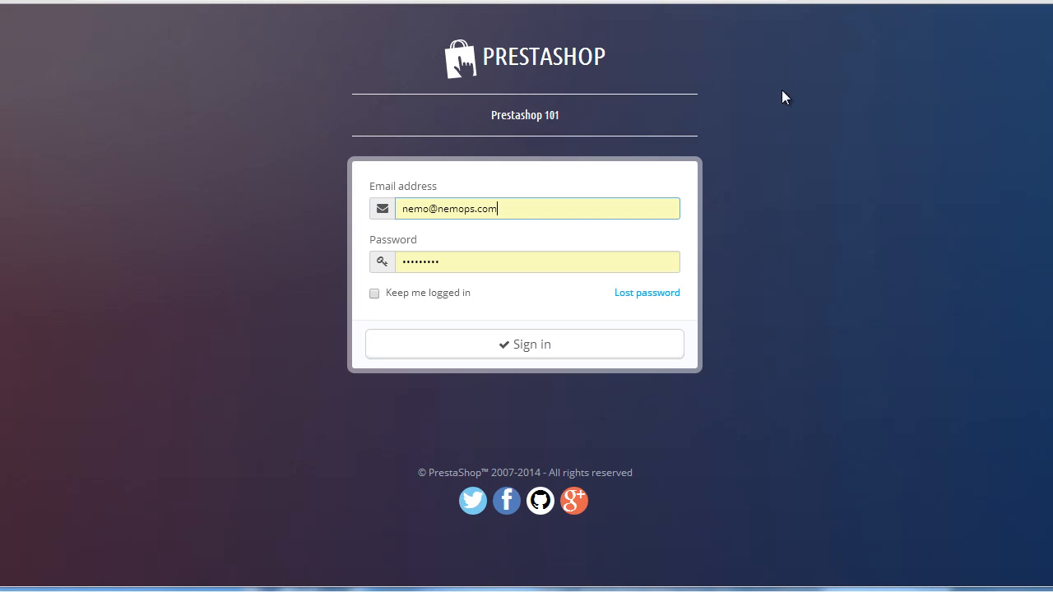
{"action": "left_click", "coordinate": [514, 345]}
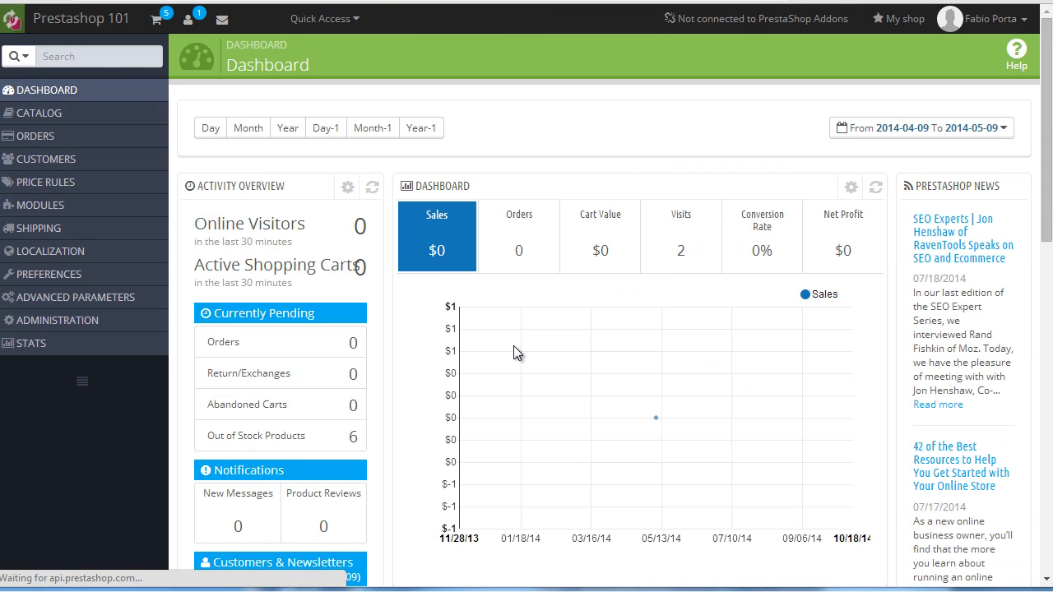
{"action": "scroll", "coordinate": [634, 189], "scroll_direction": "down", "scroll_amount": 8}
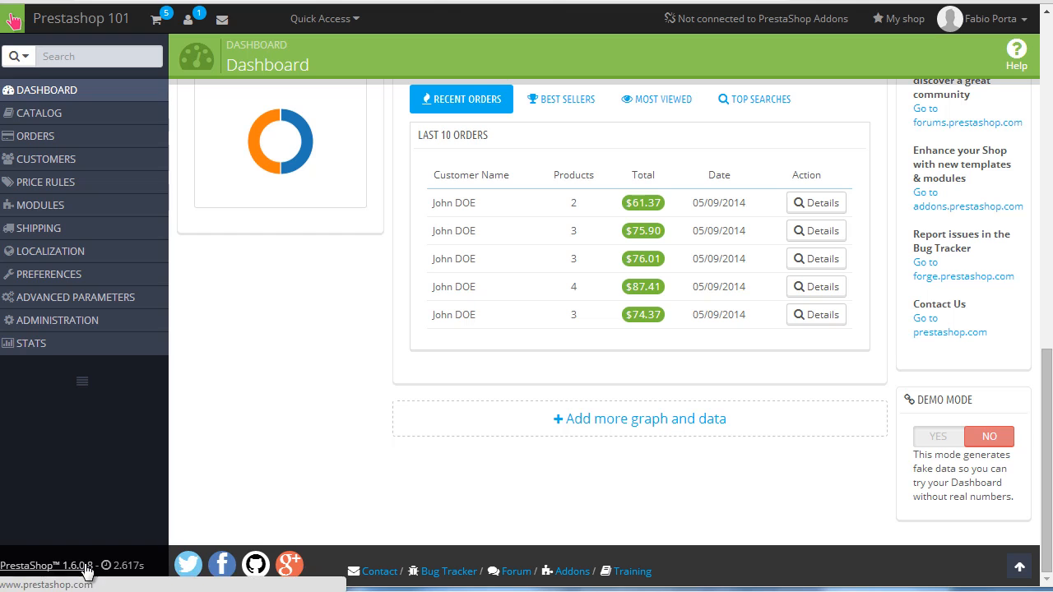
{"action": "scroll", "coordinate": [474, 388], "scroll_direction": "up", "scroll_amount": 8}
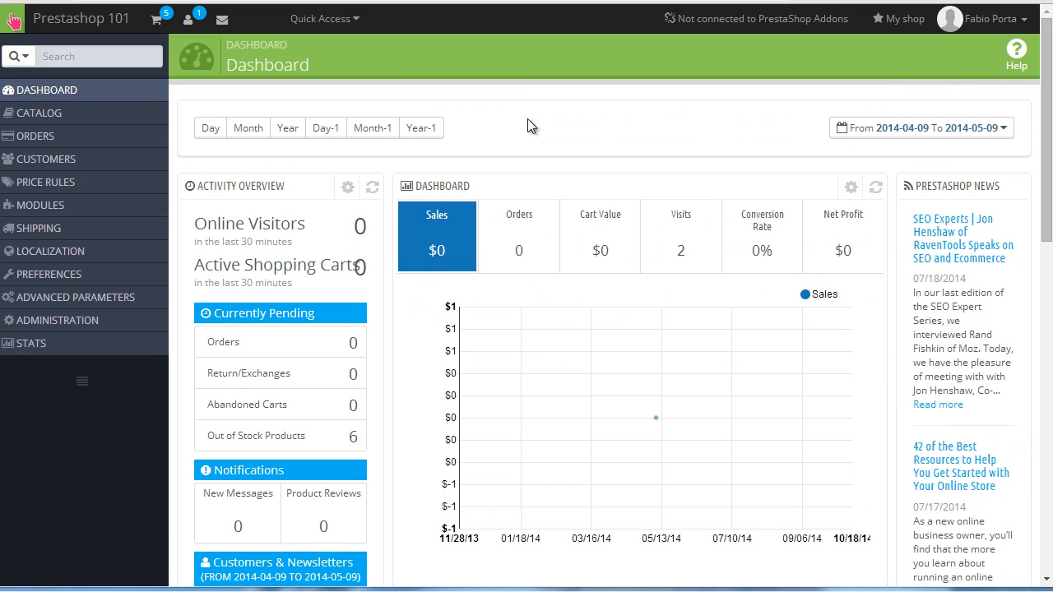
Take the store out of maintenance by setting Enable Shop to Yes, and save the maintenance settings.
{"action": "mouse_move", "coordinate": [74, 278]}
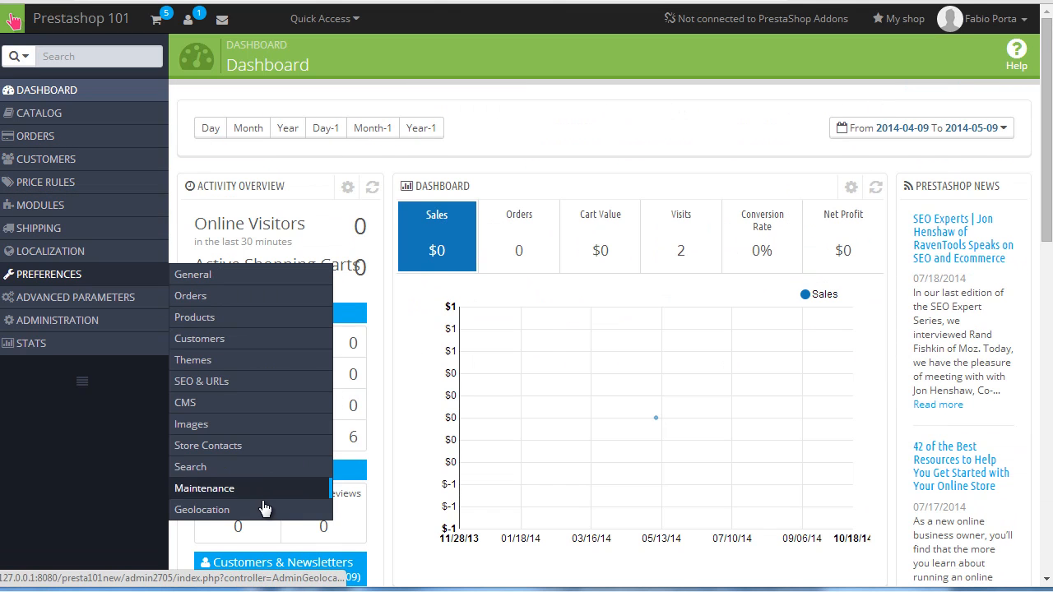
{"action": "left_click", "coordinate": [317, 490]}
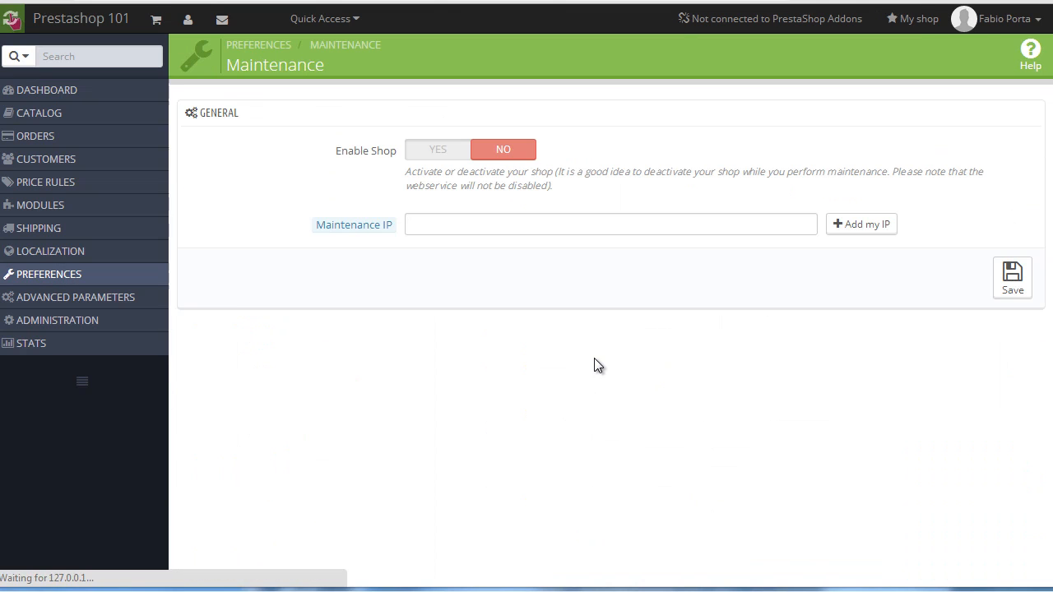
{"action": "left_click", "coordinate": [436, 150]}
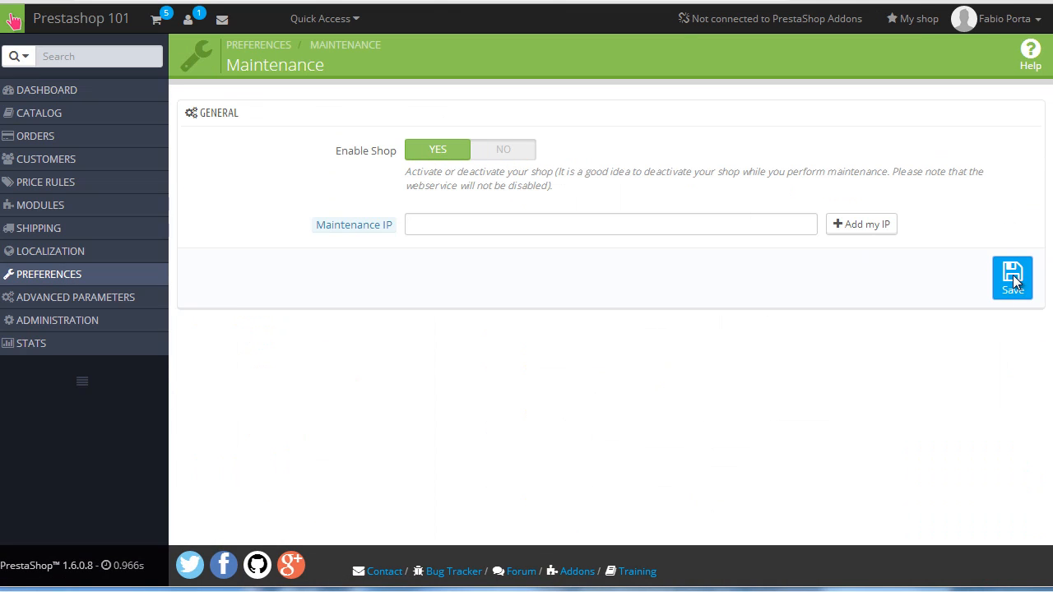
{"action": "left_click", "coordinate": [1012, 278]}
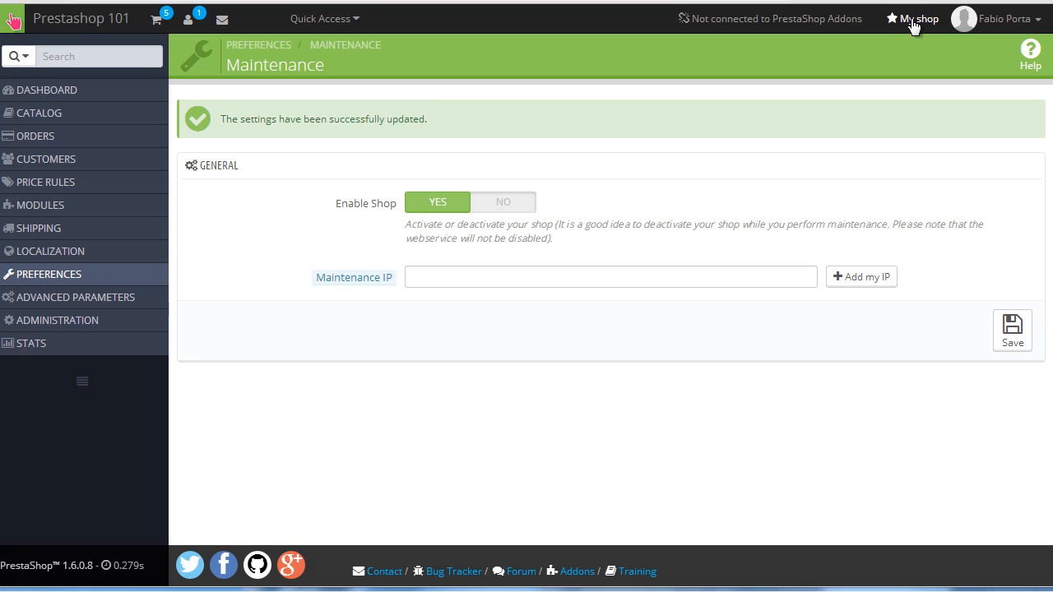
View the storefront home page, collapse the theme customization tool, and inspect the page from header to footer.
{"action": "left_click", "coordinate": [913, 20]}
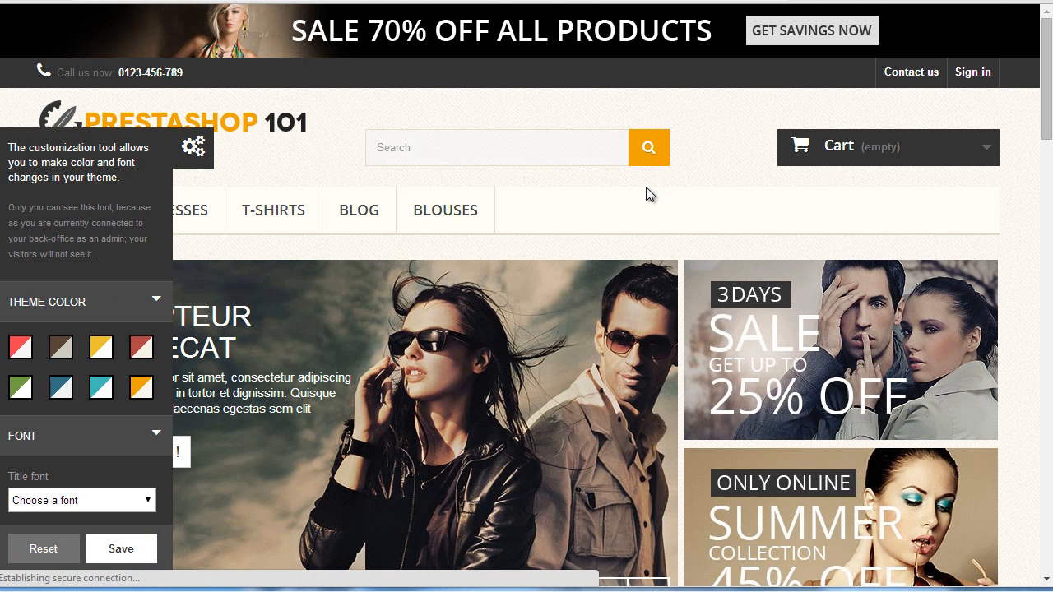
{"action": "scroll", "coordinate": [498, 205], "scroll_direction": "down", "scroll_amount": 15}
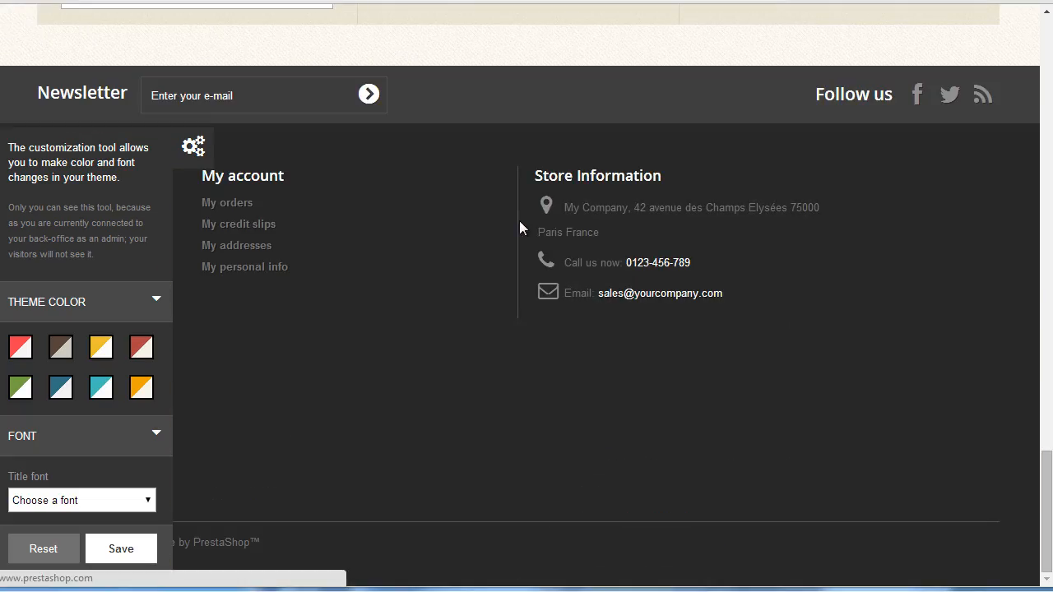
{"action": "left_click", "coordinate": [192, 146]}
{"action": "scroll", "coordinate": [477, 399], "scroll_direction": "up", "scroll_amount": 15}
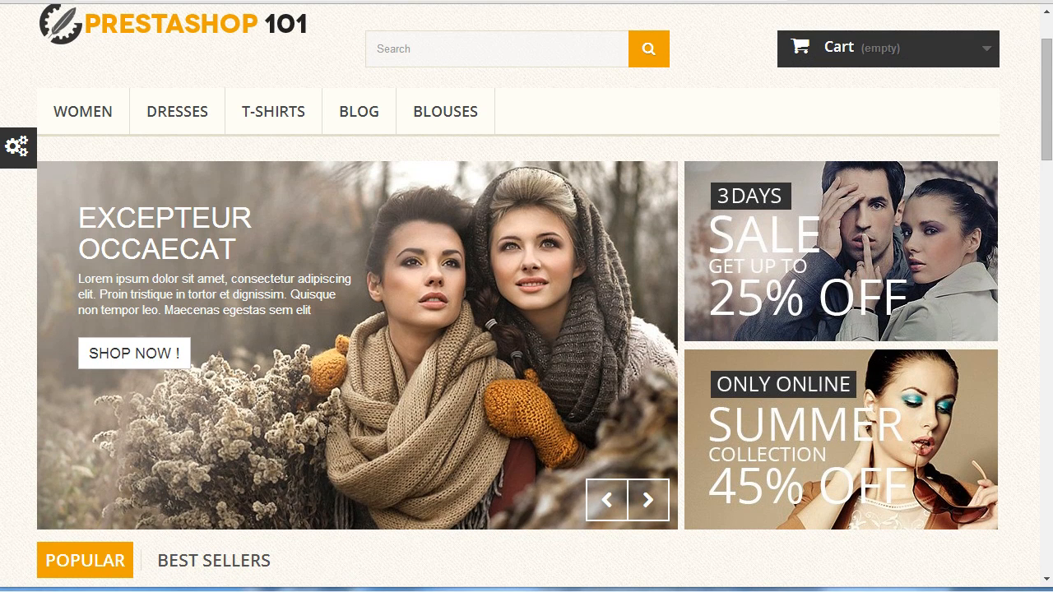
Go back to the back office and open the advanced Performance settings.
{"action": "key", "text": "ctrl+Tab"}
{"action": "mouse_move", "coordinate": [88, 303]}
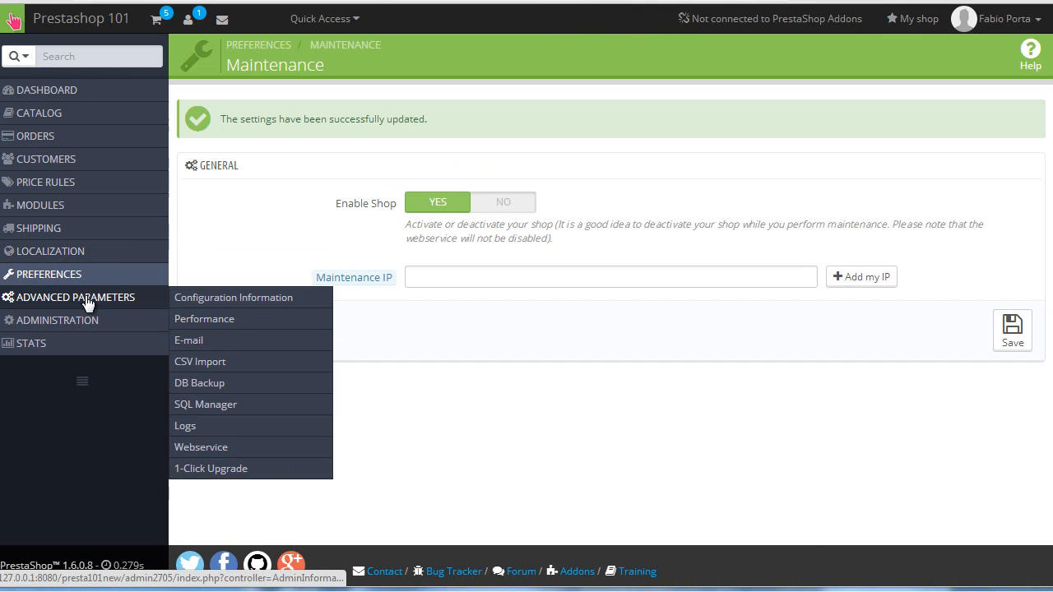
{"action": "left_click", "coordinate": [228, 316]}
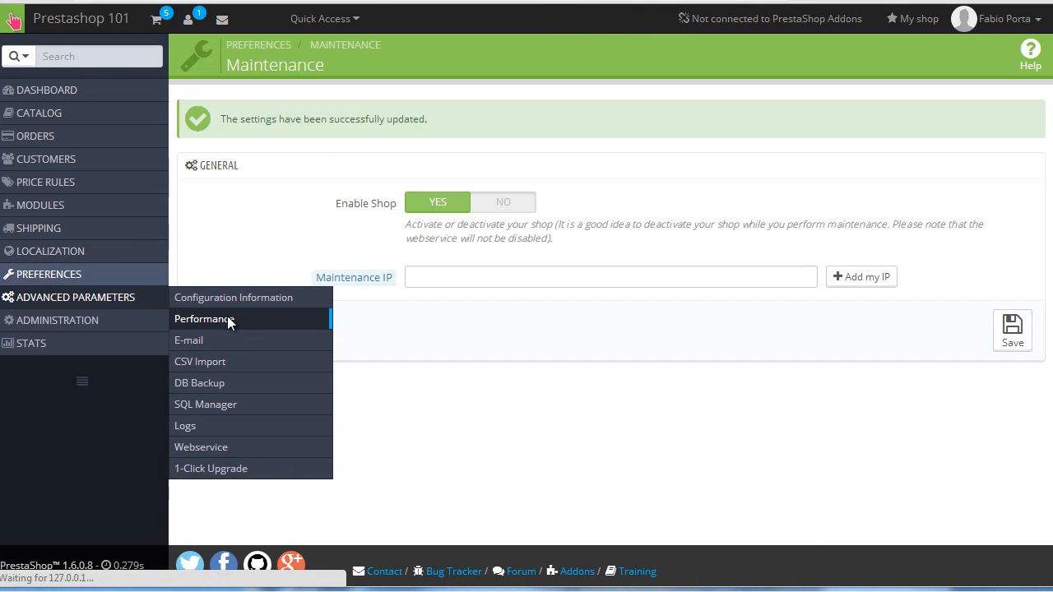